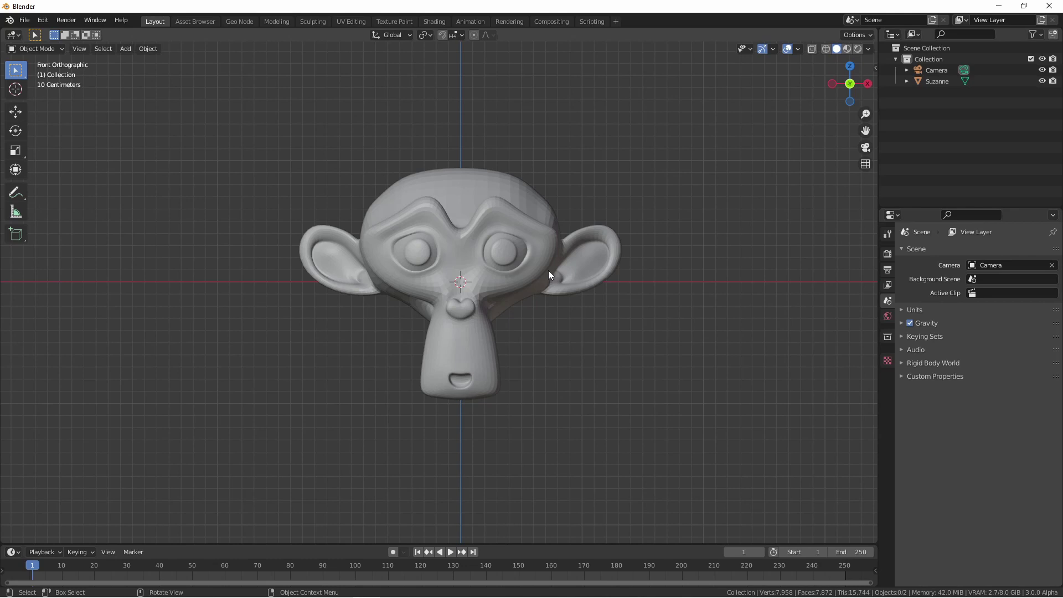
Add a Mesh Deform modifier to the Suzanne head.
left_click(548, 272)
left_click(959, 254)
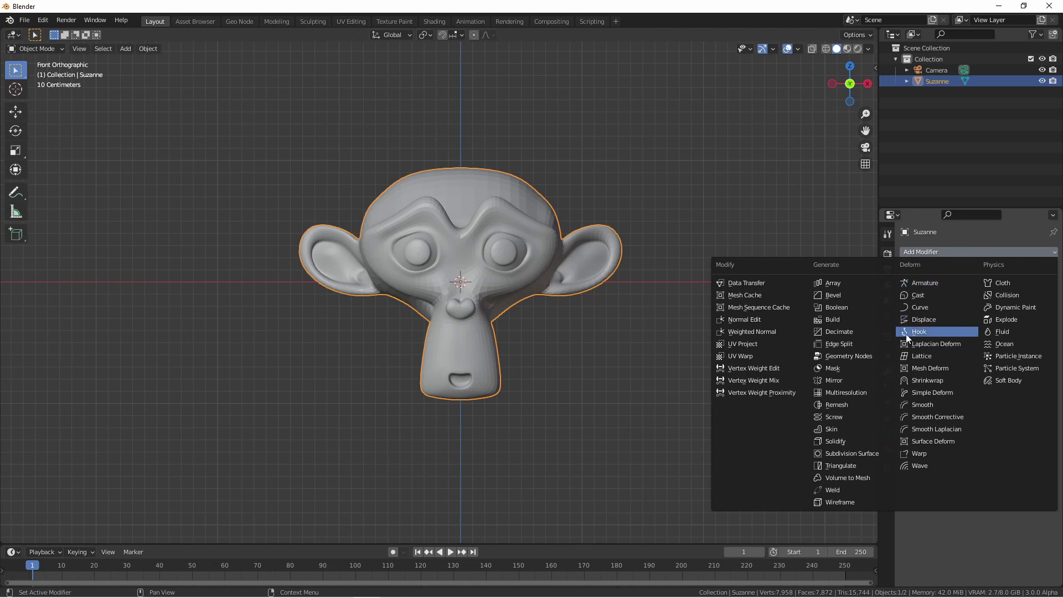
left_click(938, 370)
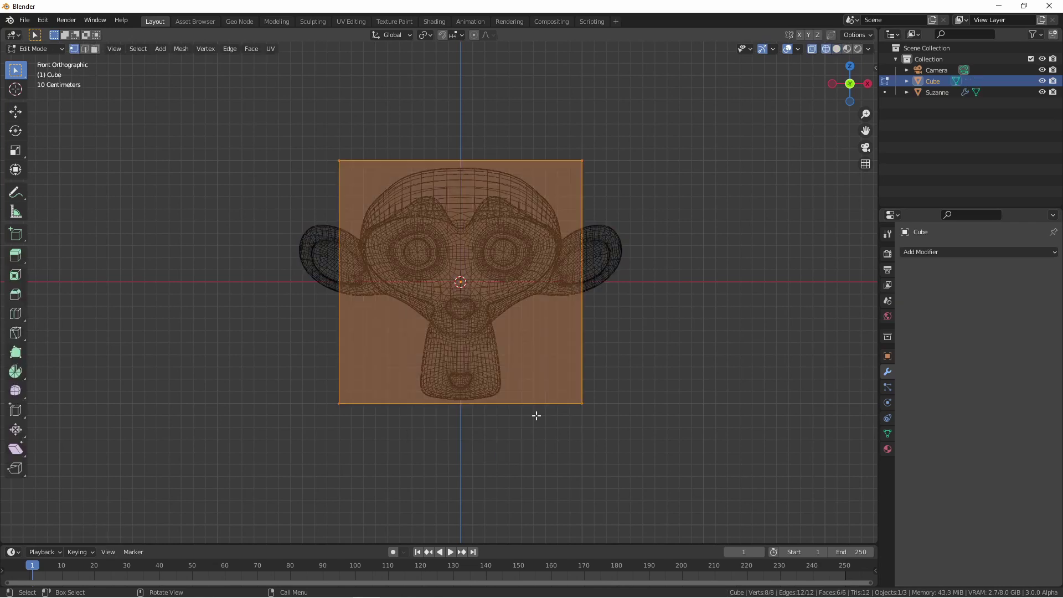
Round off the Cube cage's upper corners and finish editing it.
key("s")
key("x")
key("Tab")
key("ctrl+r")
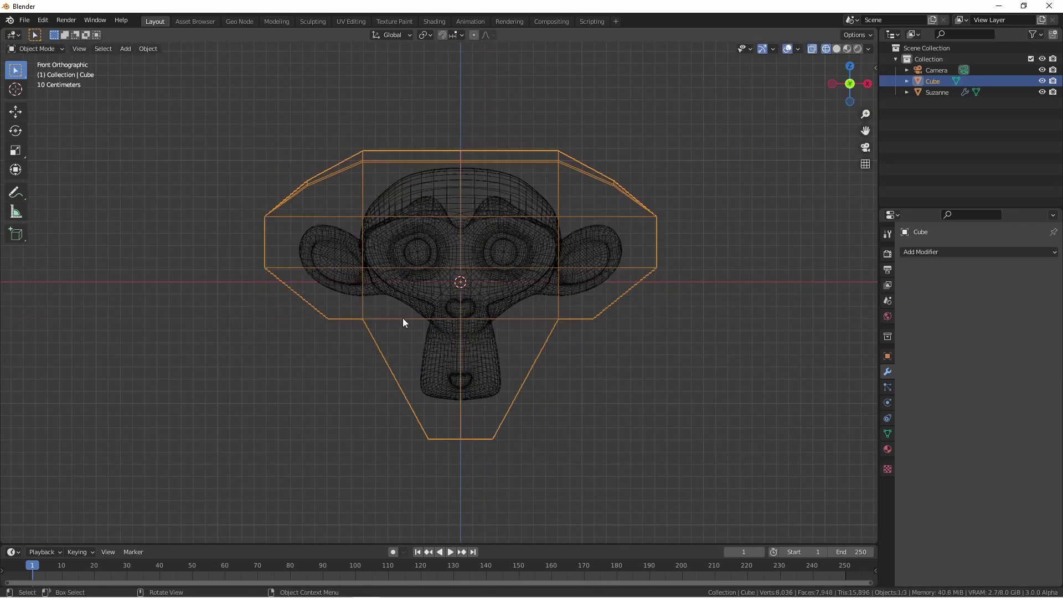
Set the Cube as the cage object in Suzanne's Mesh Deform modifier.
left_click(438, 284)
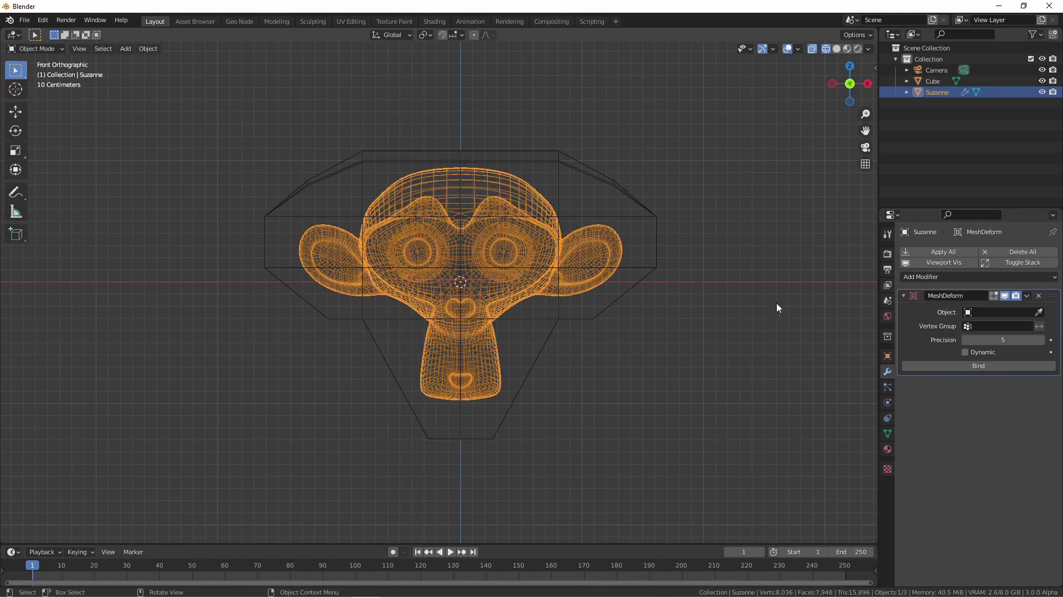
left_click(1033, 311)
left_click(612, 188)
Try moving the cage's upper-right face in Edit Mode, then cancel the move.
left_click(602, 179)
key("Tab")
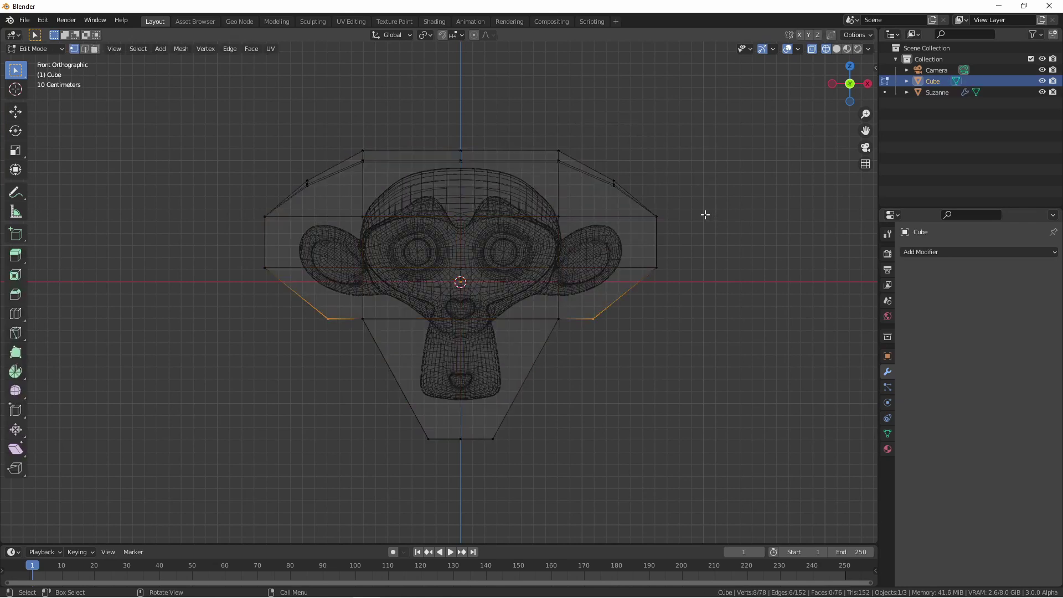
left_click(615, 188)
key("g")
key("Escape")
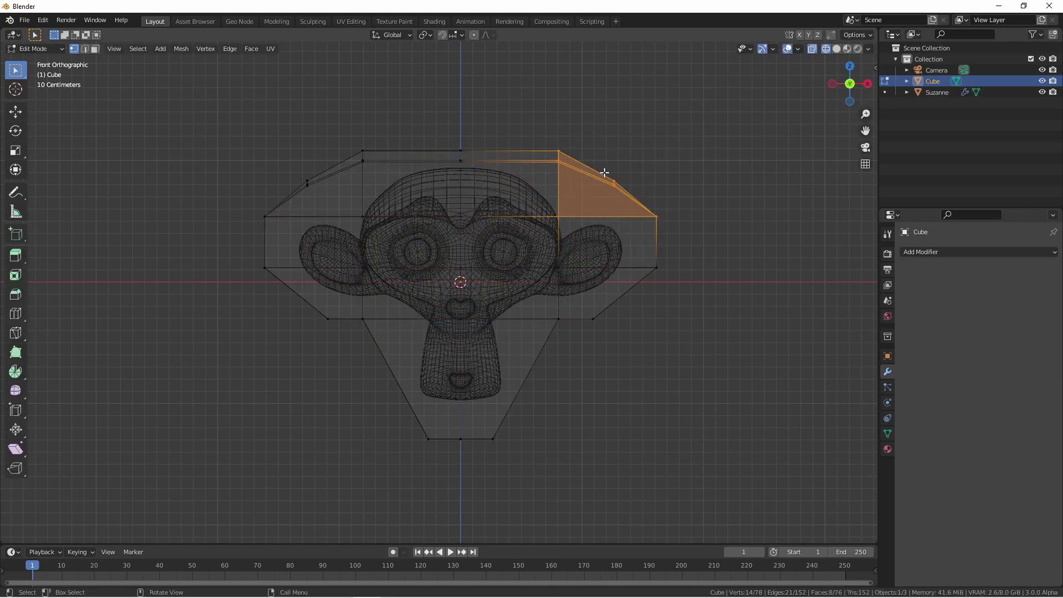
Bind Suzanne's Mesh Deform modifier to the Cube cage.
key("Tab")
left_click(484, 230)
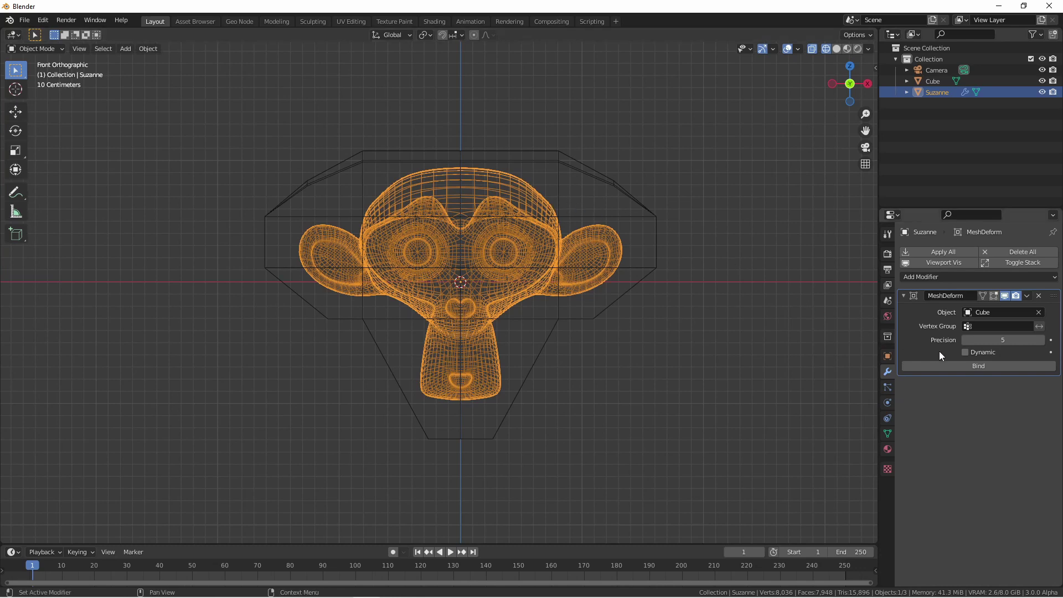
left_click(937, 365)
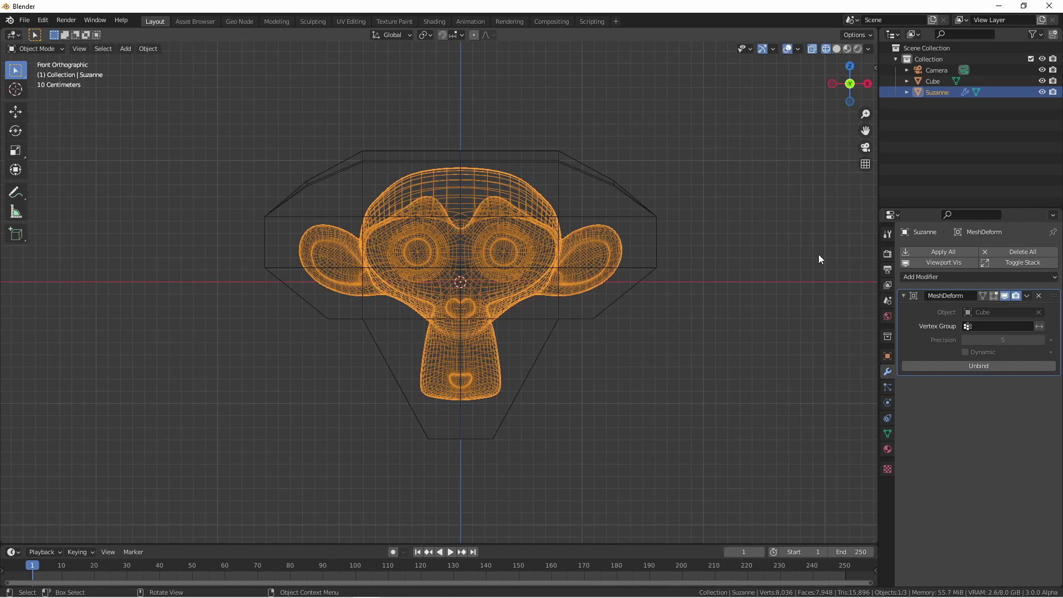
Reposition the Cube cage's upper-right face in Edit Mode.
left_click(605, 180)
key("Tab")
left_click(600, 181)
key("g")
left_click(601, 182)
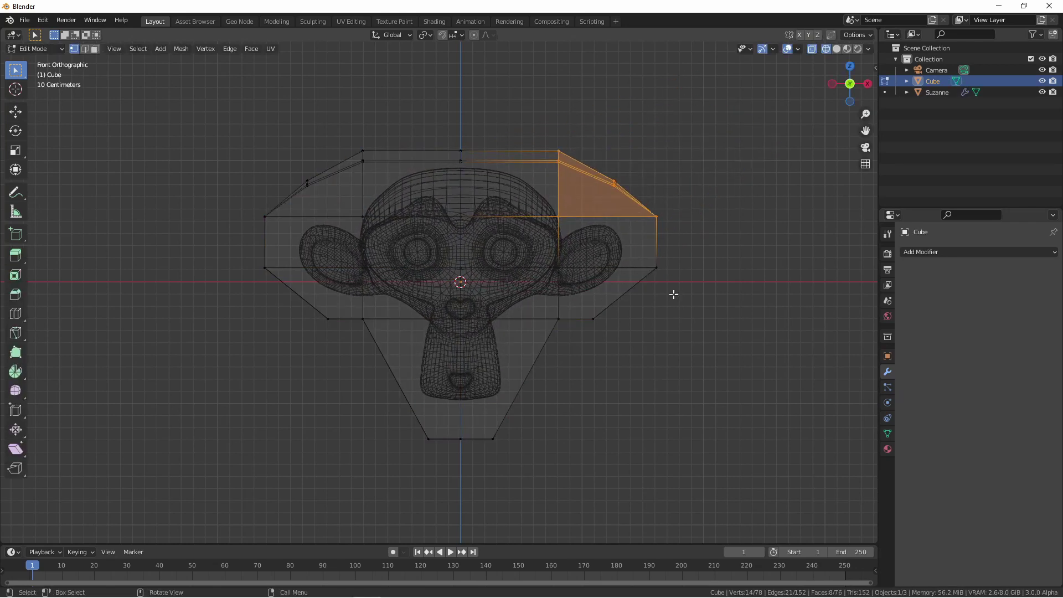
Push the cage's side sections outward so Suzanne's ears stretch with them.
left_click(332, 186)
key("g")
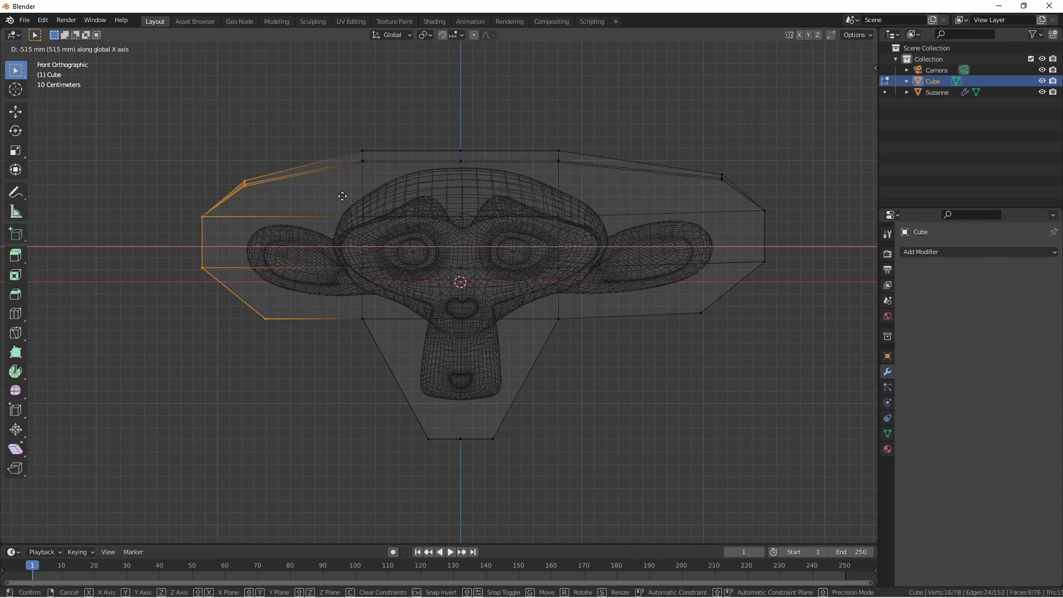
left_click(301, 201)
key("Tab")
middle_click_drag(424, 446, 609, 260)
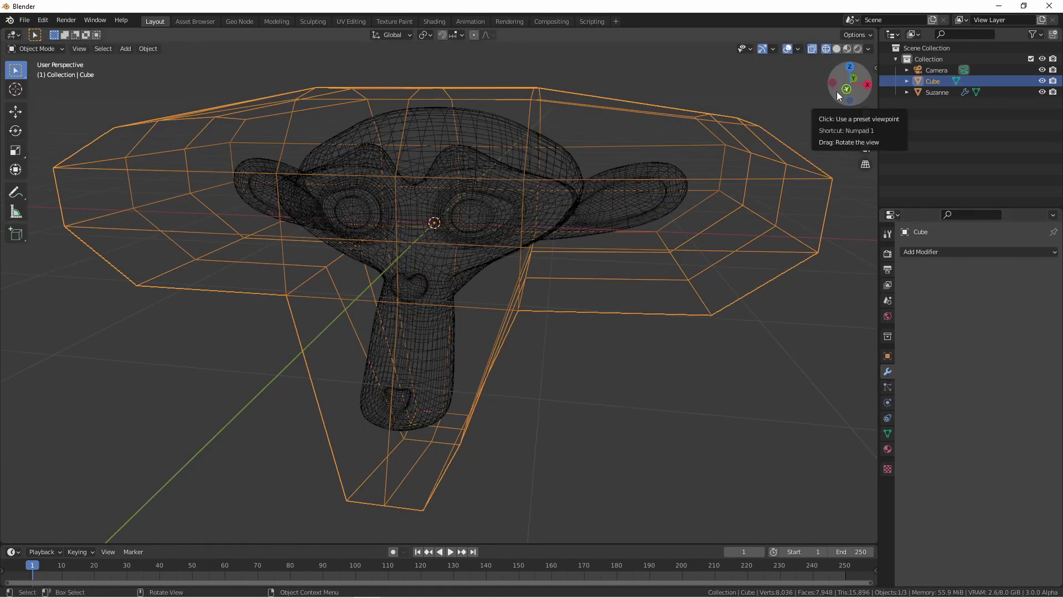
Set the Cube cage's Viewport Display to show as Wire.
left_click(888, 356)
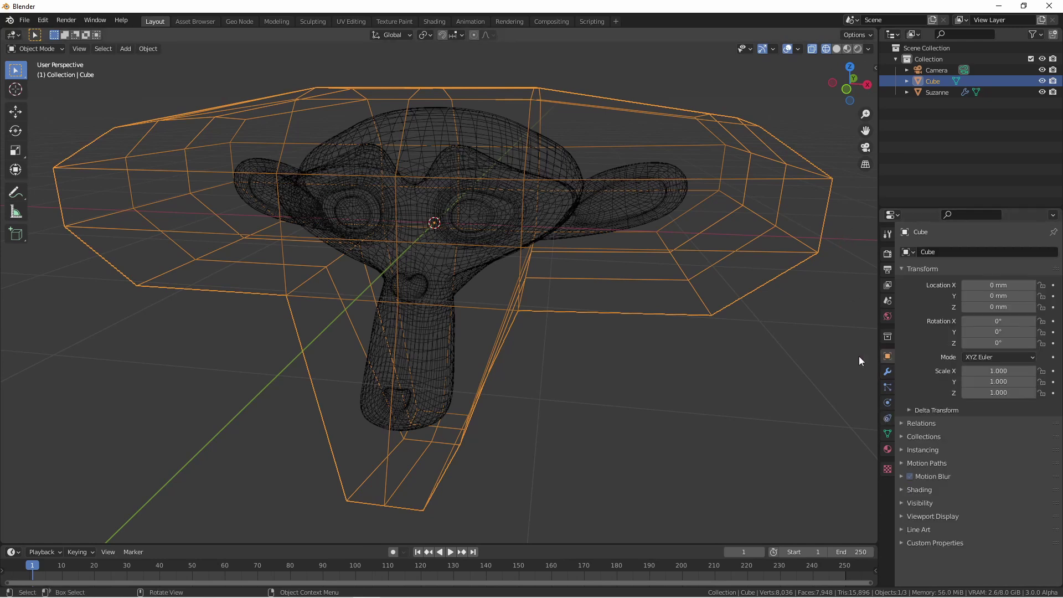
left_click(901, 516)
scroll(908, 501, "down", 4)
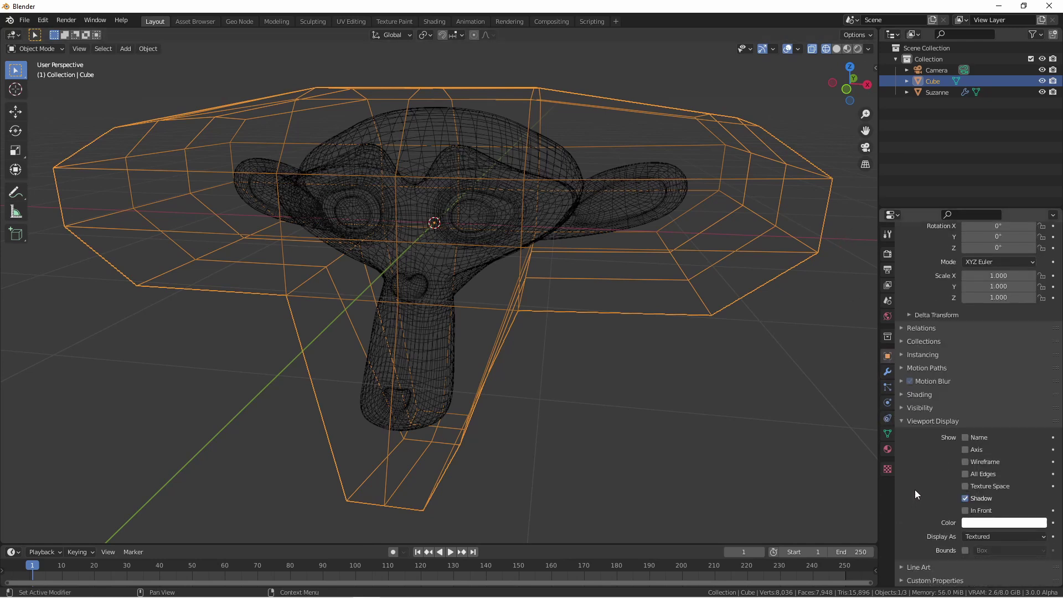
left_click(982, 536)
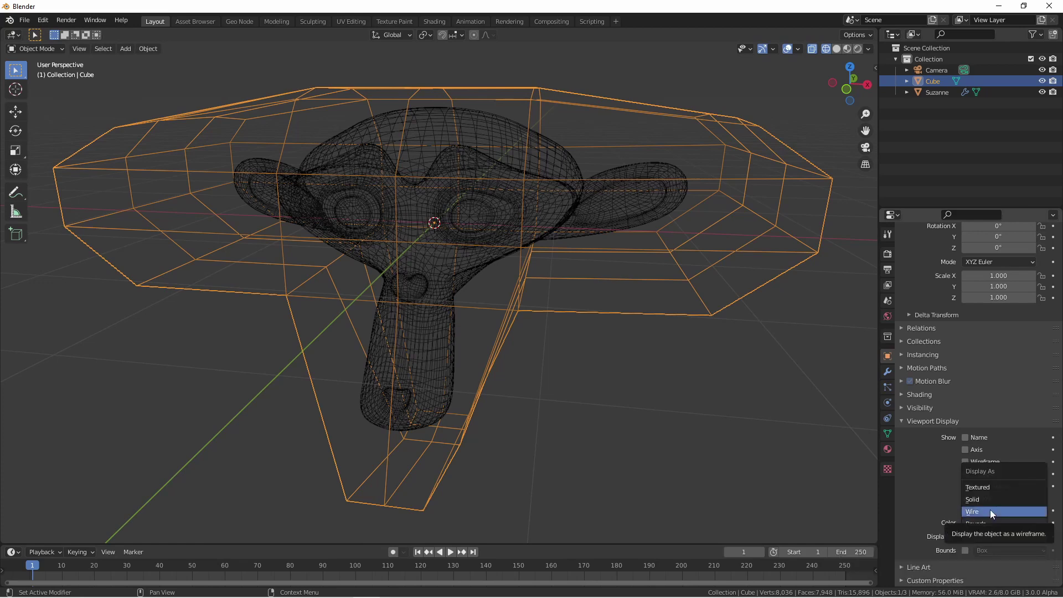
left_click(991, 510)
Switch the viewport shading to Solid and view from a lower angle.
left_click(834, 49)
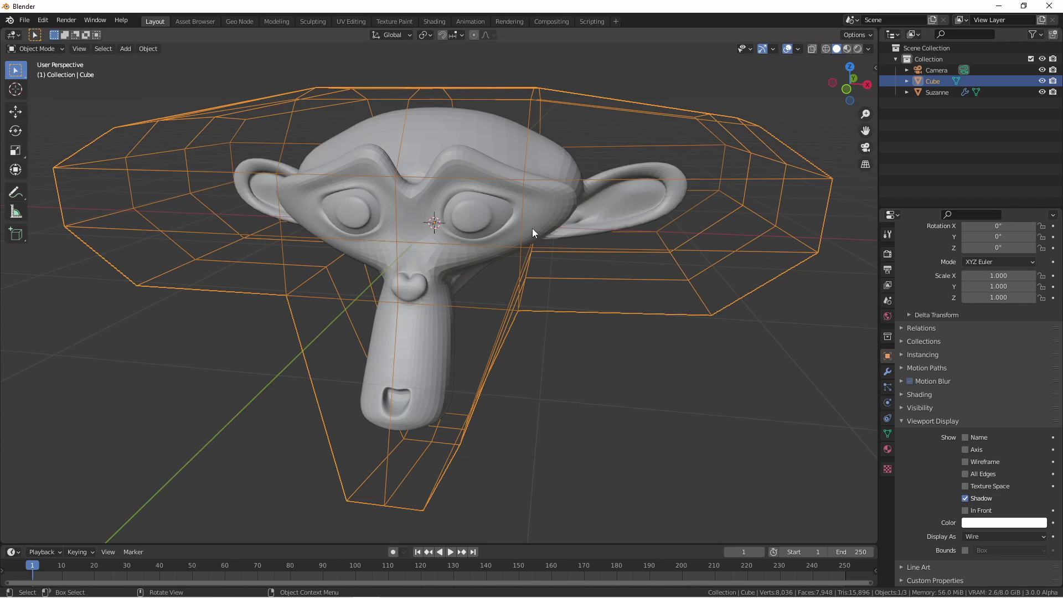
key("Tab")
key("ctrl+Tab")
middle_click_drag(532, 332, 564, 426)
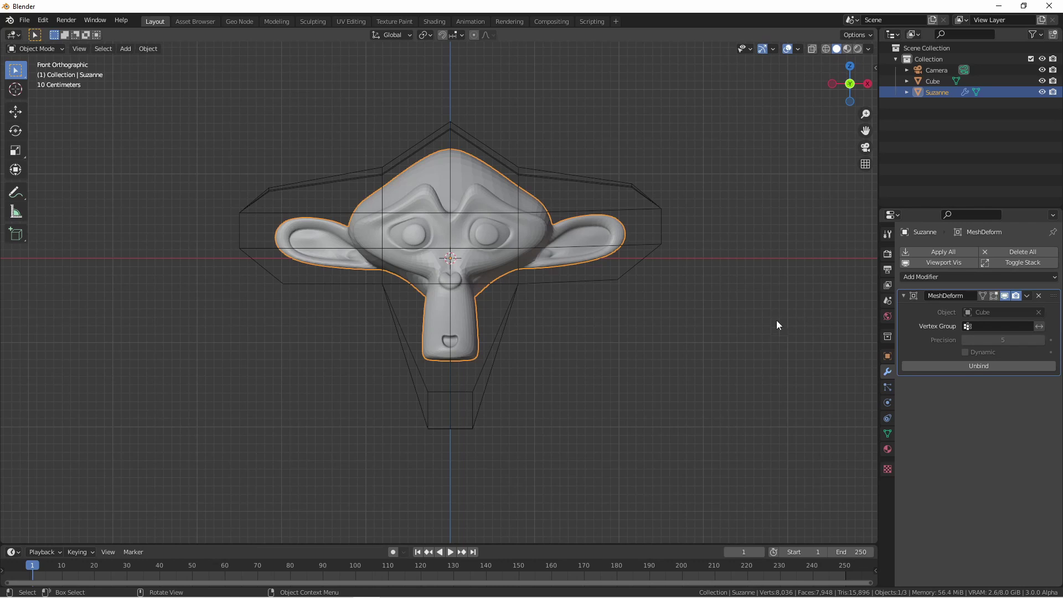
Loop-cut a centred edge loop across the cage's lower taper below Suzanne's chin.
left_click(482, 334)
key("Tab")
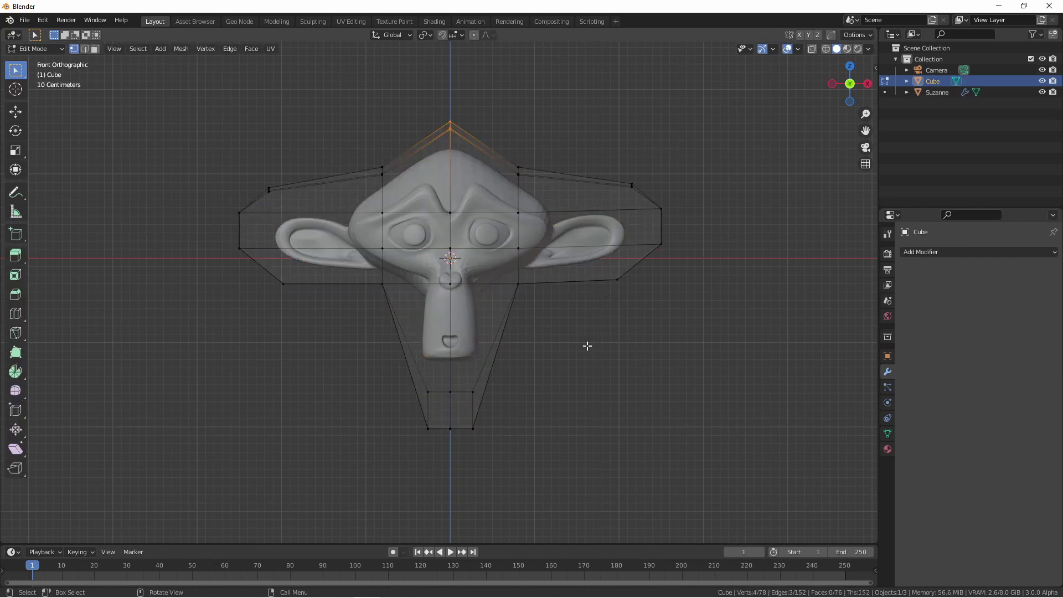
key("ctrl+r")
left_click(497, 340)
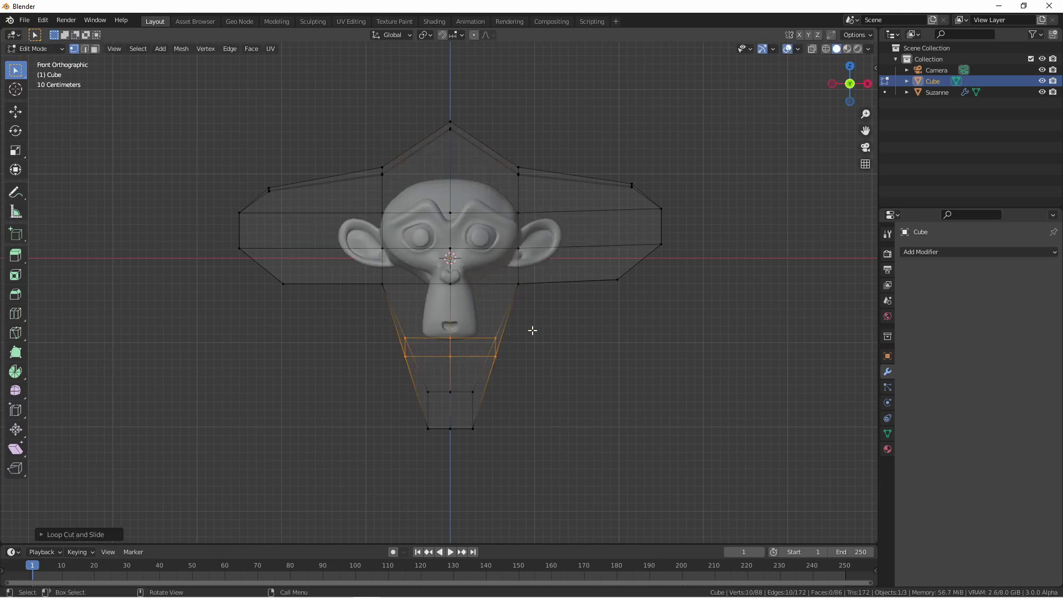
right_click(532, 420)
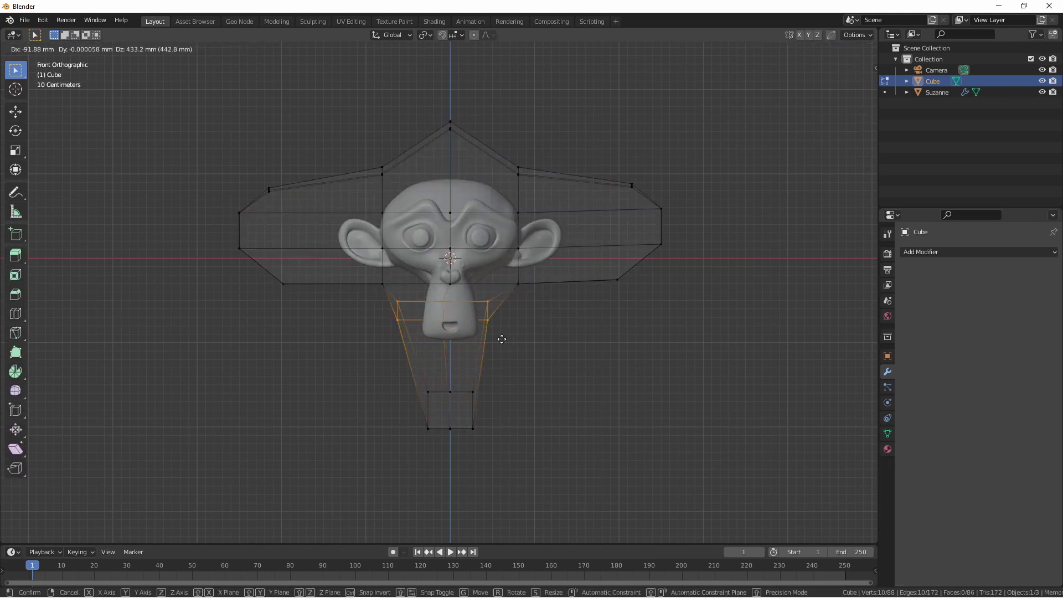
key("Tab")
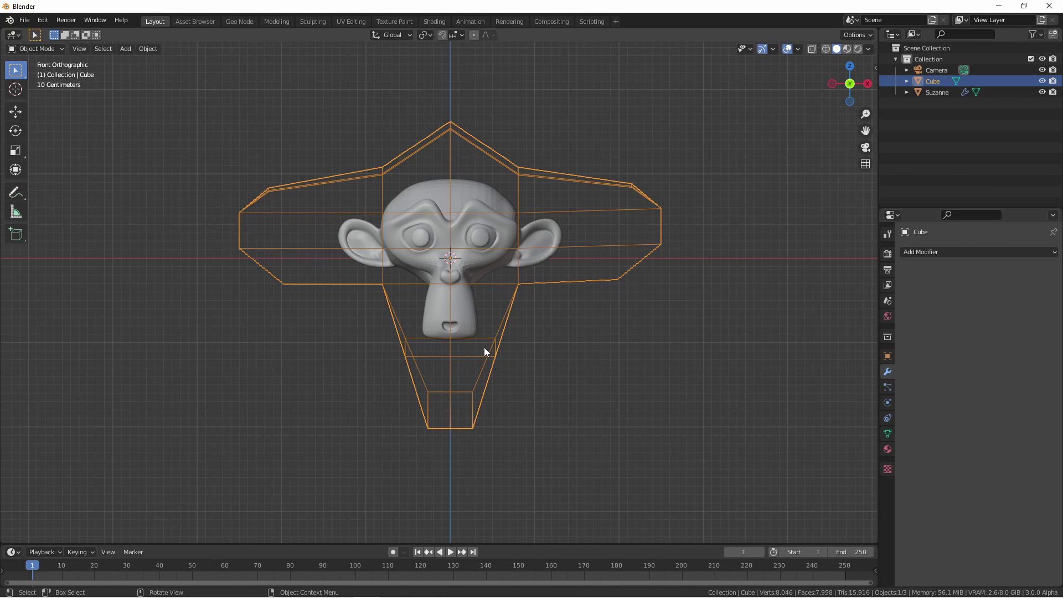
left_click(448, 239)
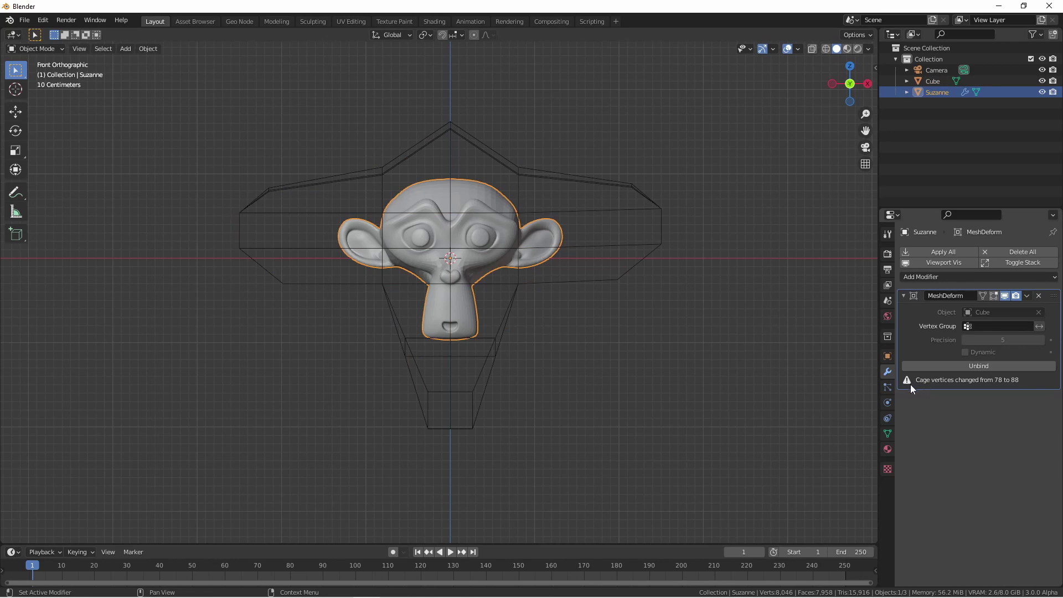
Unbind and rebind Suzanne's Mesh Deform to the updated cage, then edit the cage.
left_click(944, 367)
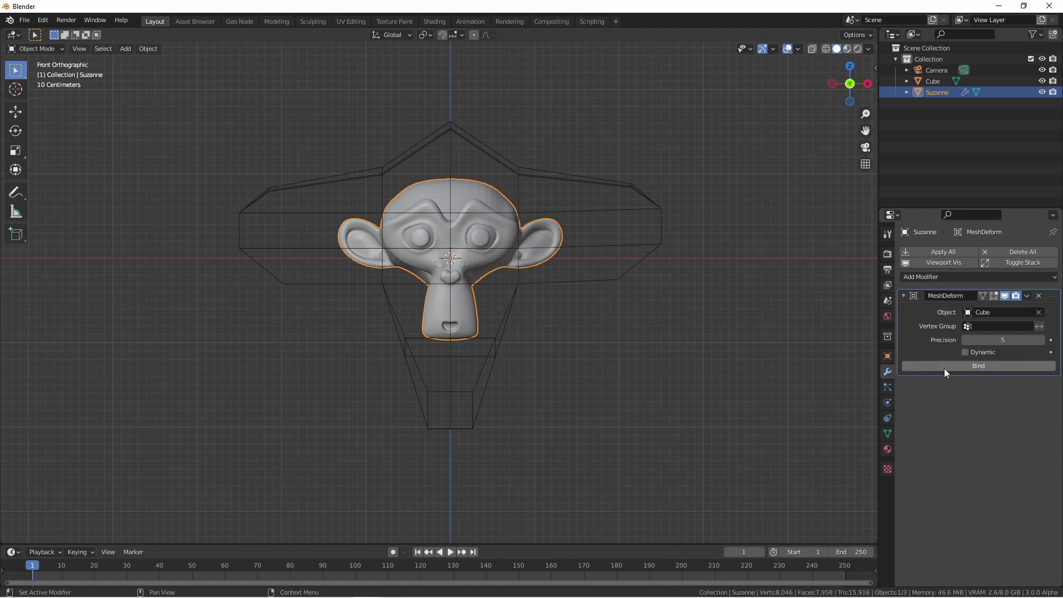
left_click(945, 368)
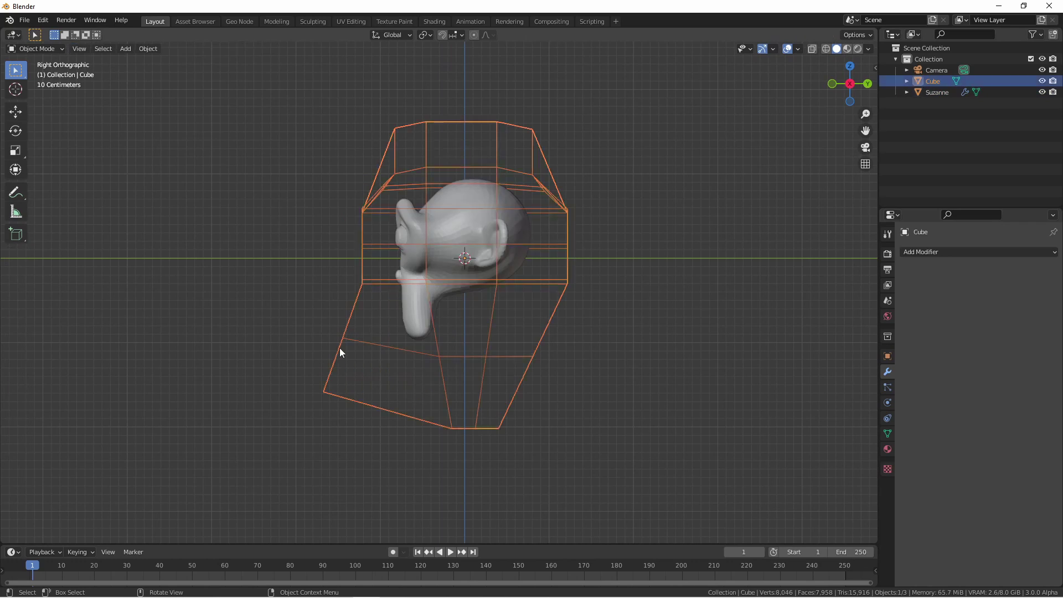
key("Tab")
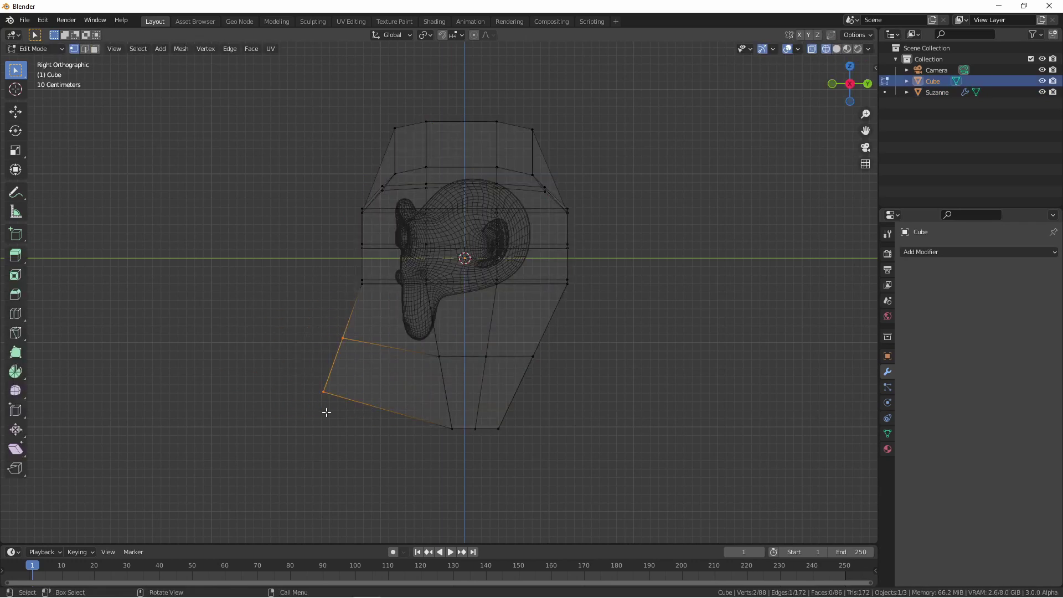
Return to front view and unbind Suzanne from the cage.
key("Tab")
key("KP_1")
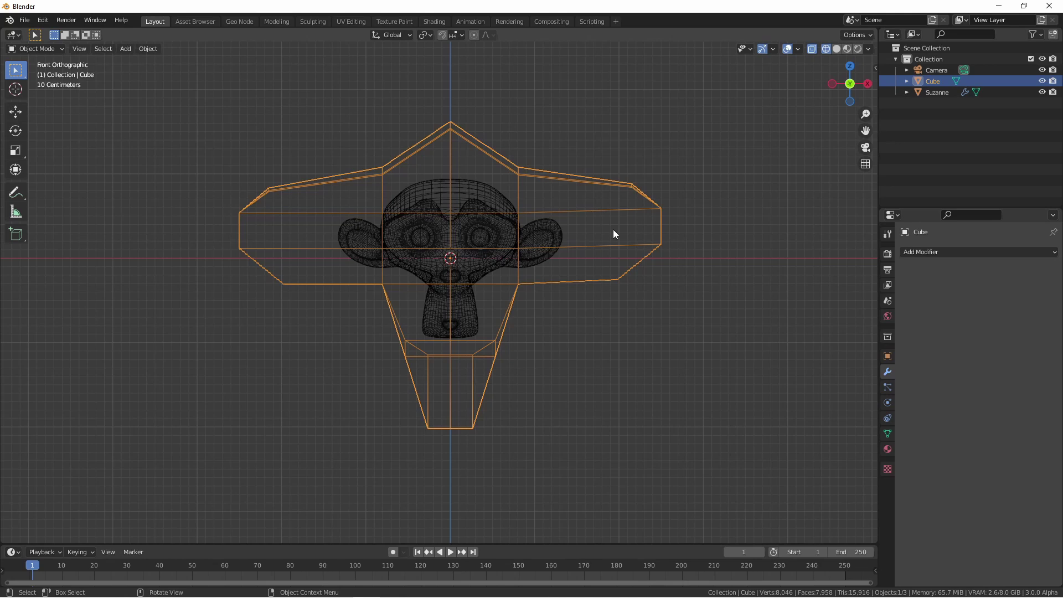
left_click(514, 228)
left_click(988, 363)
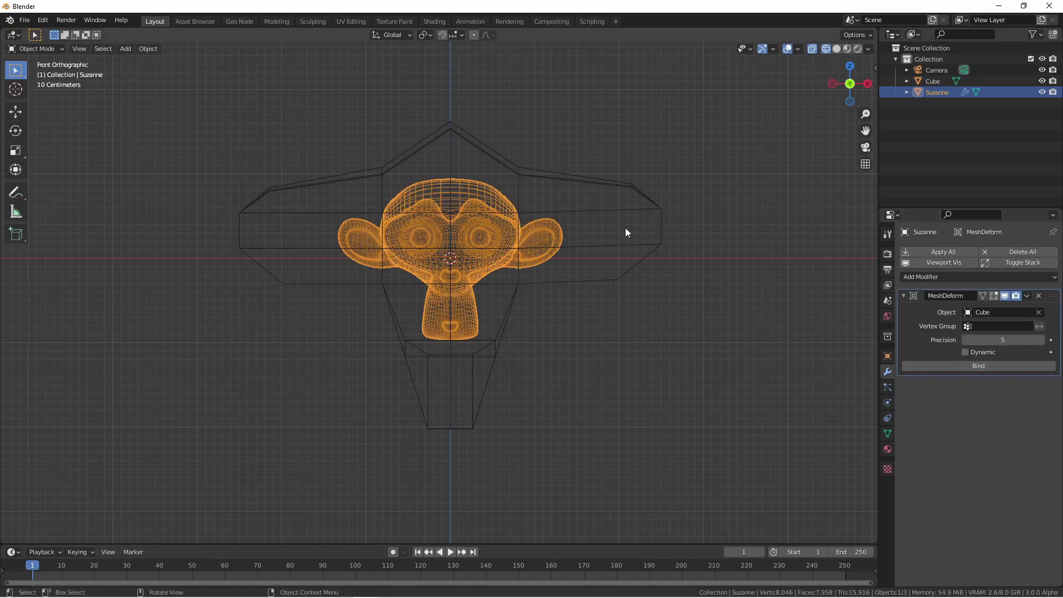
Move the cage's outer right vertices inward toward Suzanne's head.
left_click(615, 190)
key("Tab")
left_click_drag(727, 335, 550, 138)
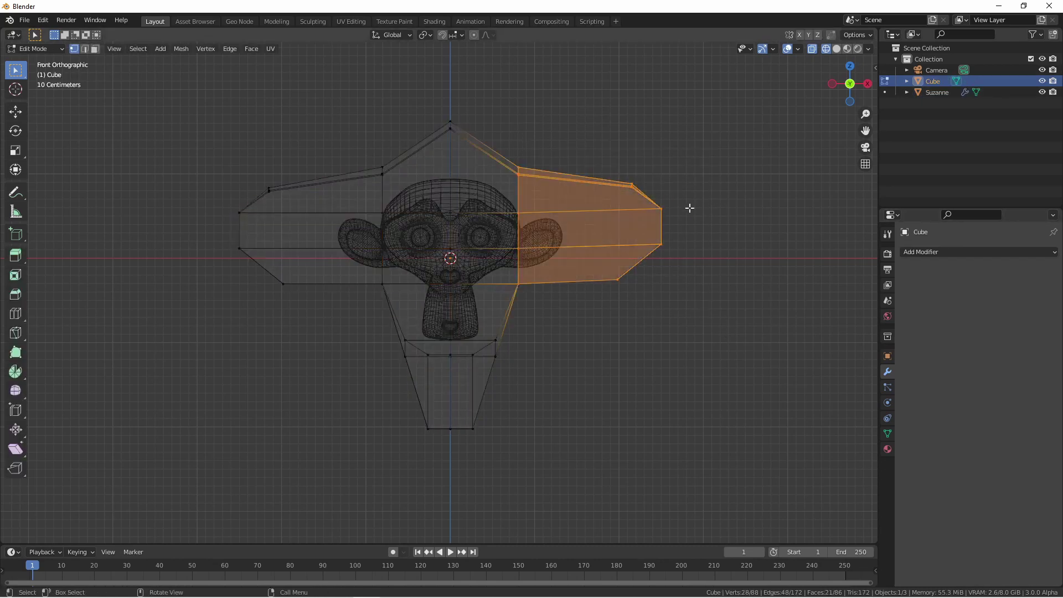
left_click_drag(741, 360, 590, 126)
key("g")
left_click(617, 181)
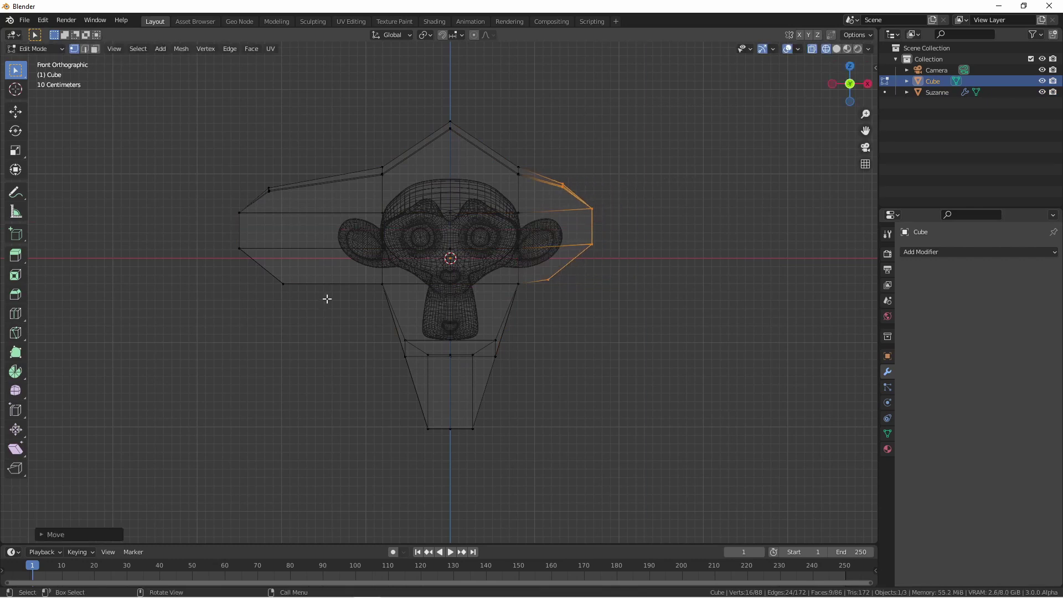
Pull the left cage vertices inward and reshape the bottom faces in Right view.
left_click_drag(334, 304, 180, 166)
key("g")
key("KP_3")
left_click_drag(387, 387, 464, 337)
key("g")
left_click(468, 360)
Bind Suzanne to the tightened cage from the front view.
key("Tab")
key("KP_1")
left_click(467, 248)
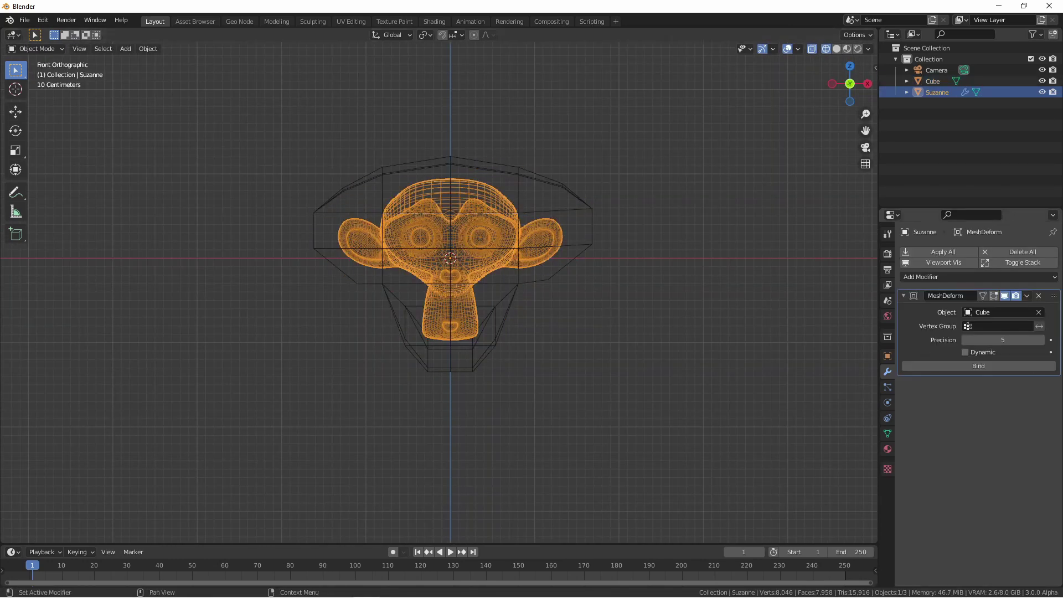
left_click(1007, 364)
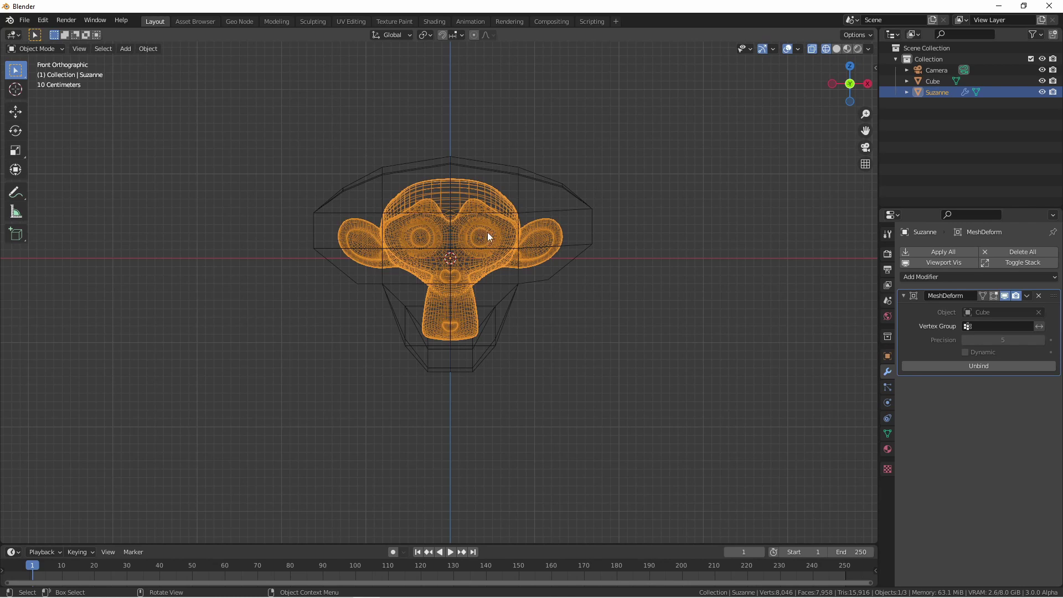
Assign all of Suzanne except the eyes to a new vertex group named Group.
key("Tab")
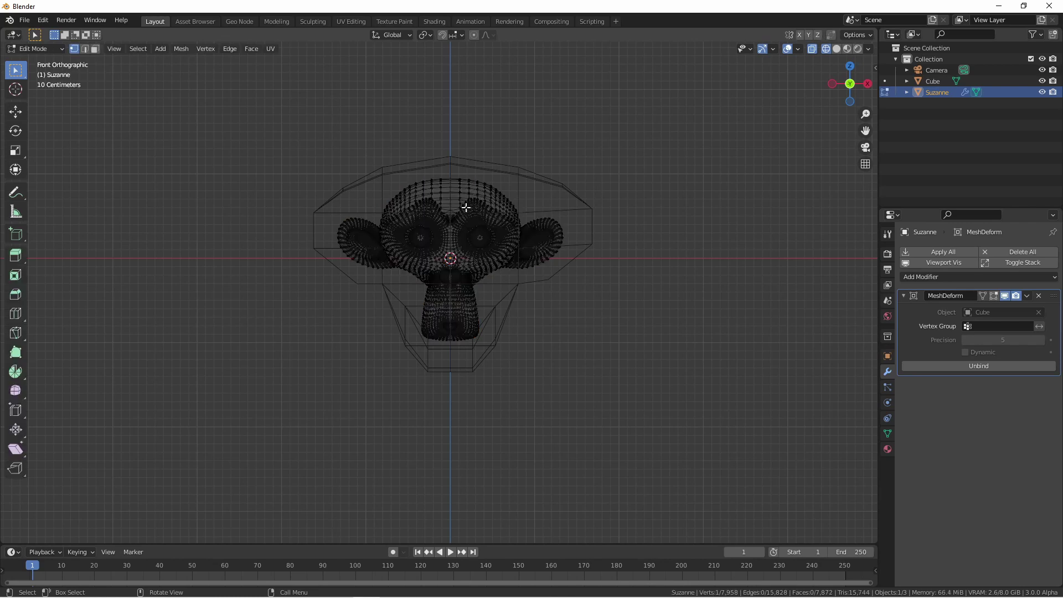
key("l")
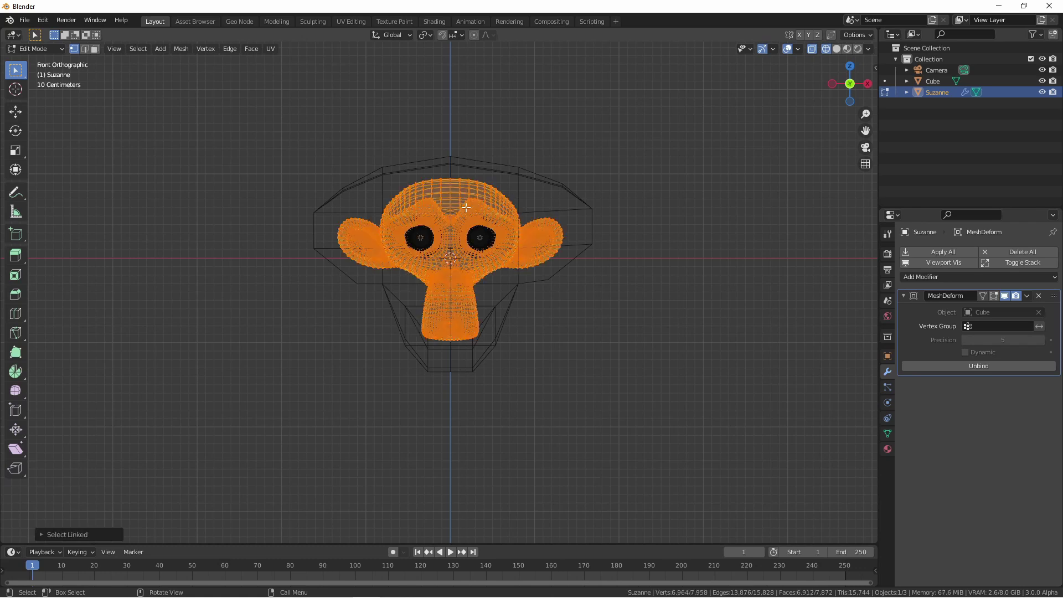
left_click(887, 433)
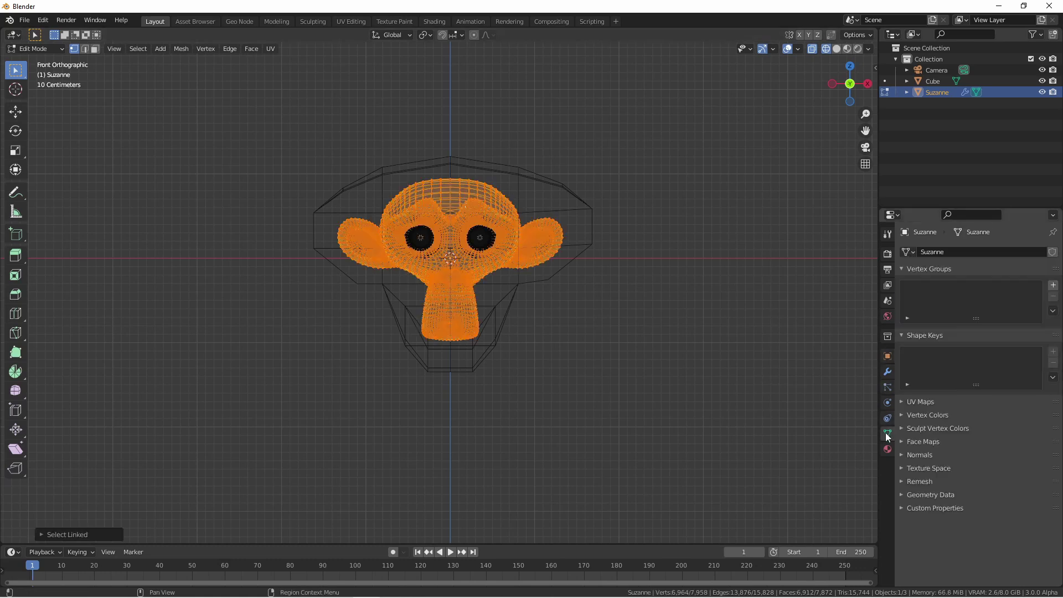
left_click(1053, 286)
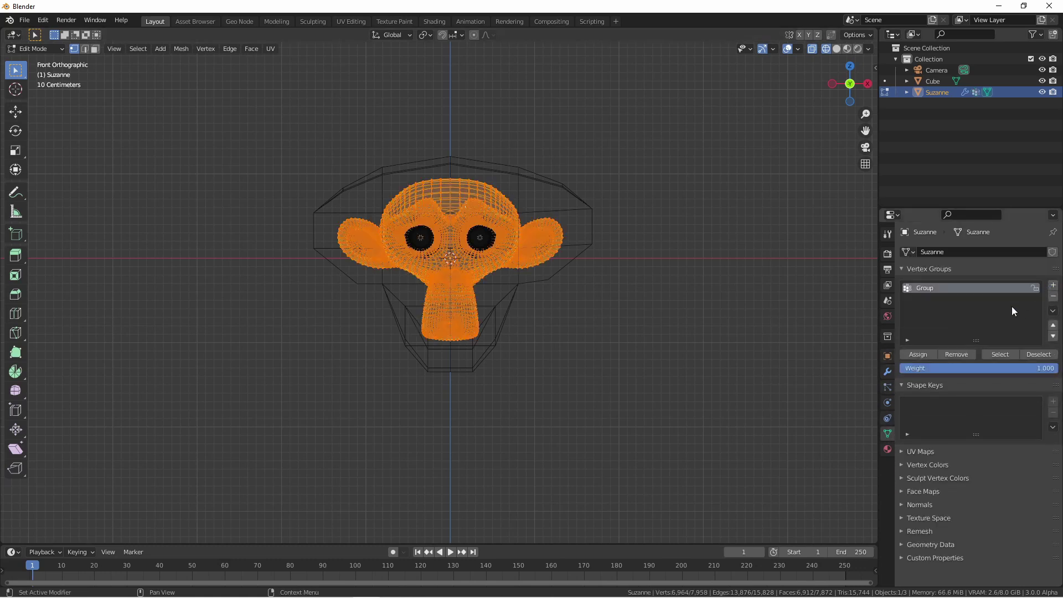
left_click(917, 354)
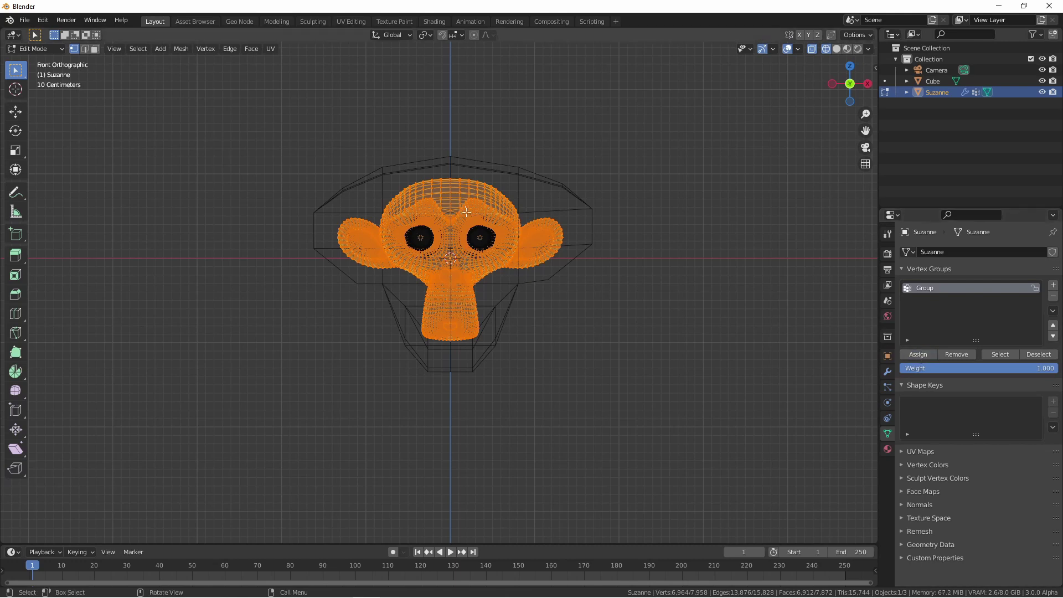
Set the MeshDeform modifier's Vertex Group field to Group.
key("Tab")
left_click(887, 371)
left_click(993, 326)
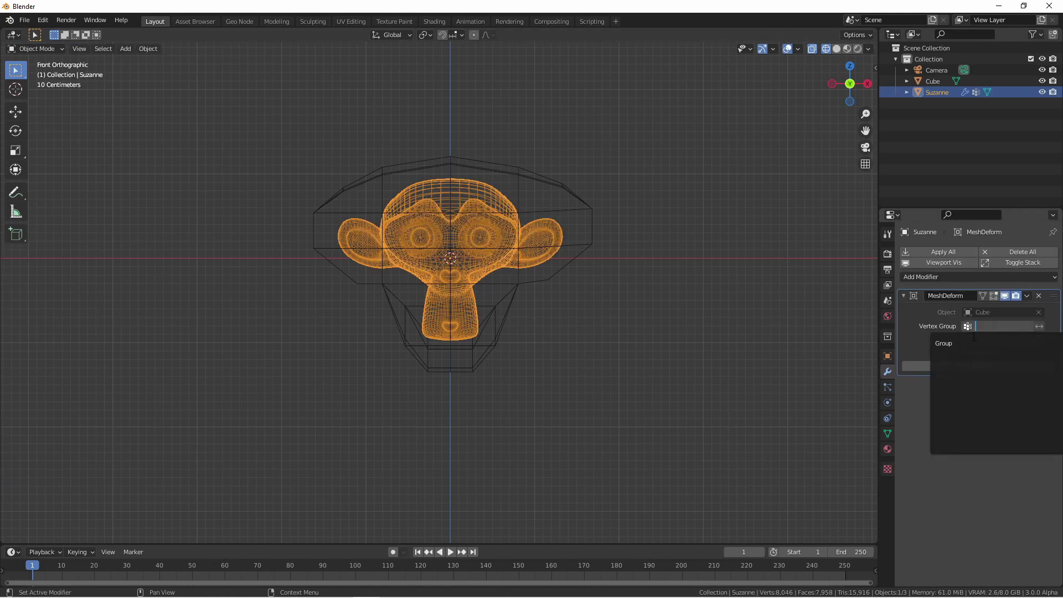
left_click(971, 341)
Move the Cube cage in Edit Mode to test which parts of Suzanne follow.
left_click(580, 198)
key("Tab")
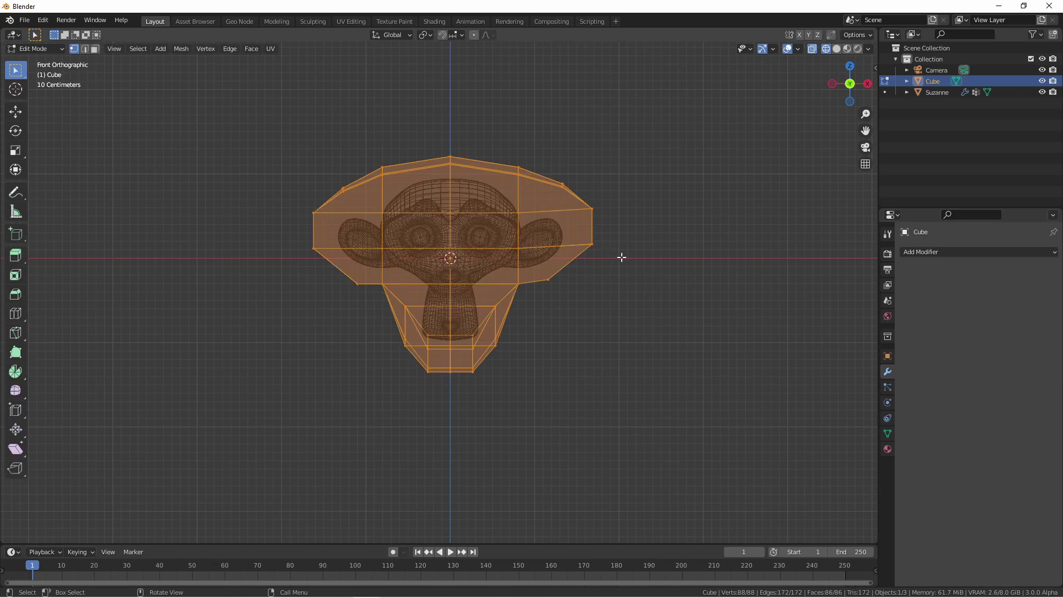
key("g")
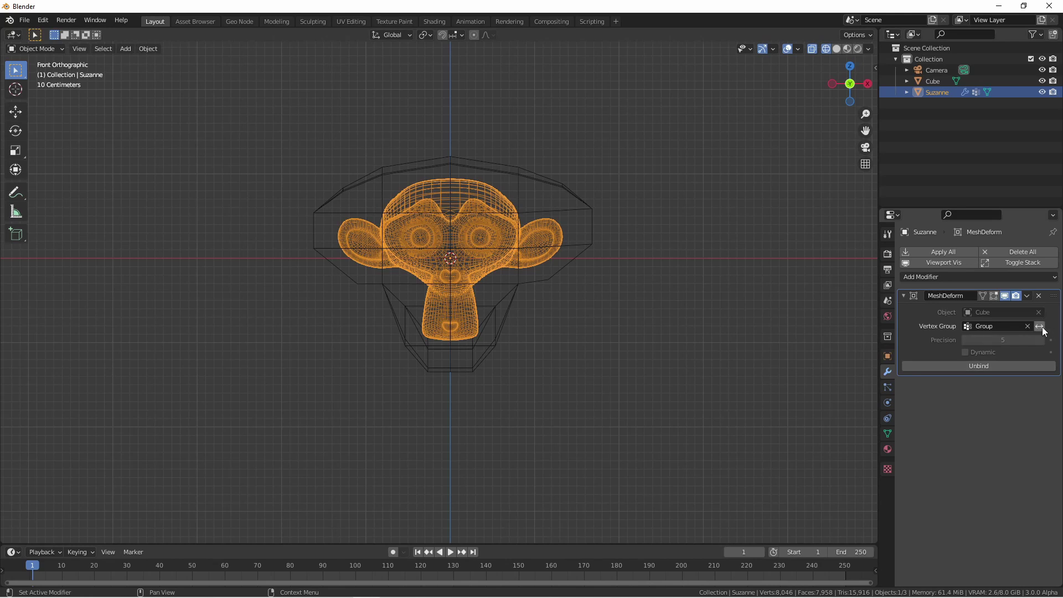
left_click(933, 81)
key("Tab")
key("g")
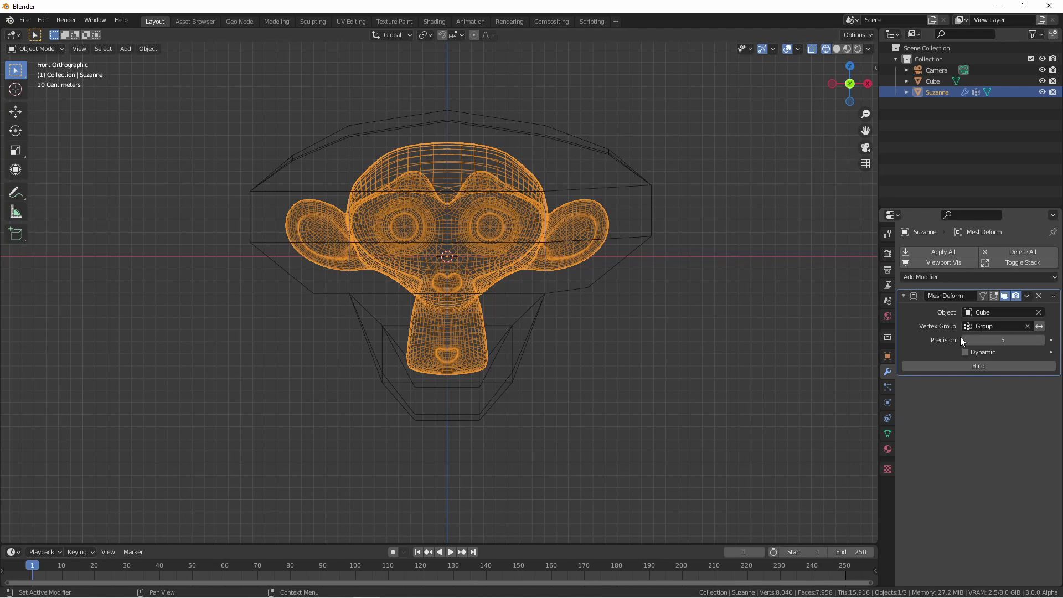
Clear the Group vertex group from Suzanne's unbound Mesh Deform and show her mesh data properties.
left_click(1028, 326)
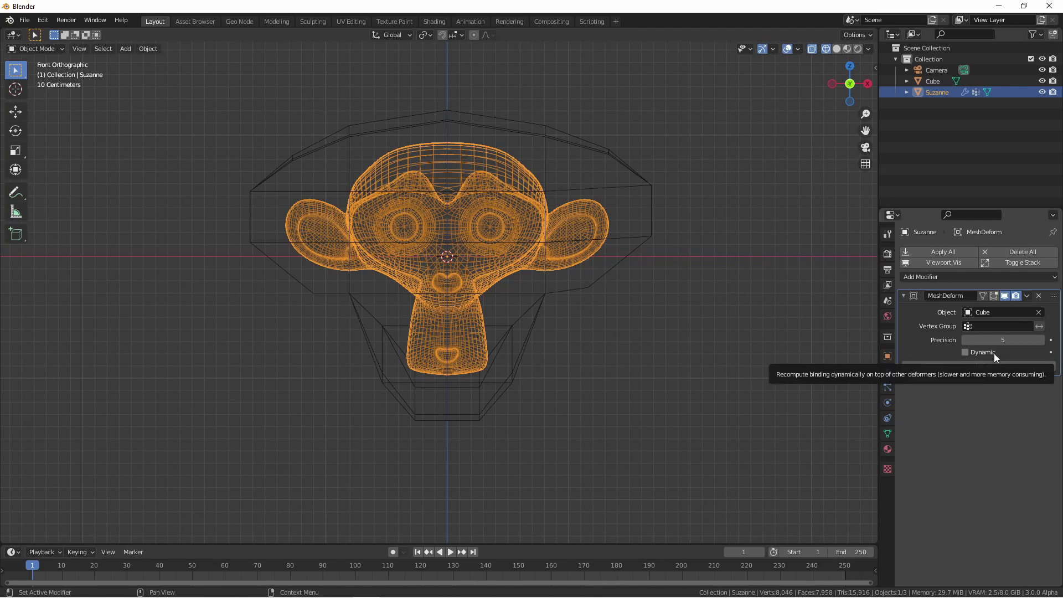
left_click(888, 433)
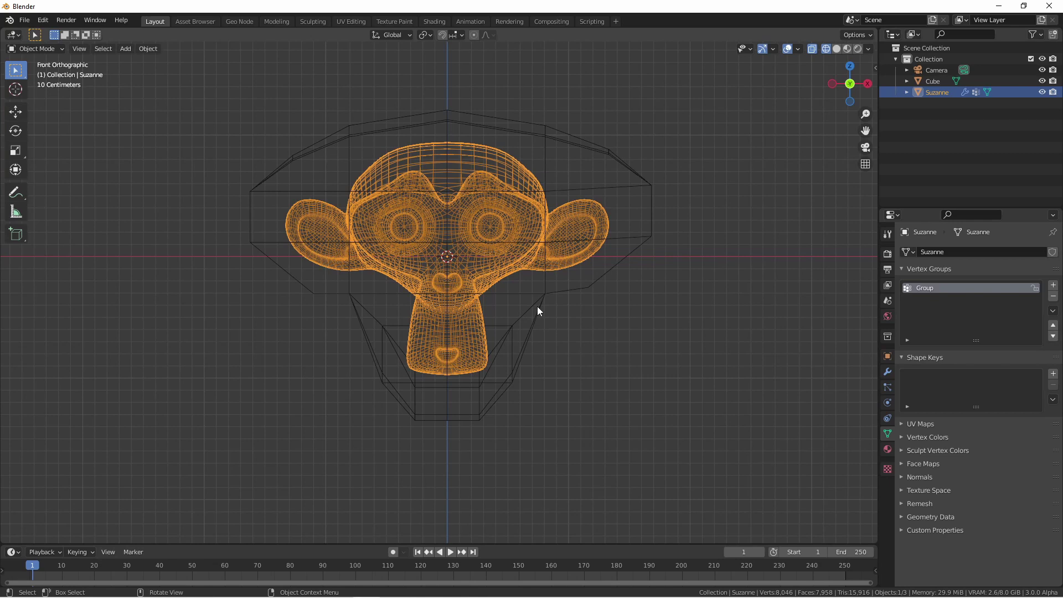
Select the Cube cage and add Basis and Key 1 shape keys.
left_click(537, 307)
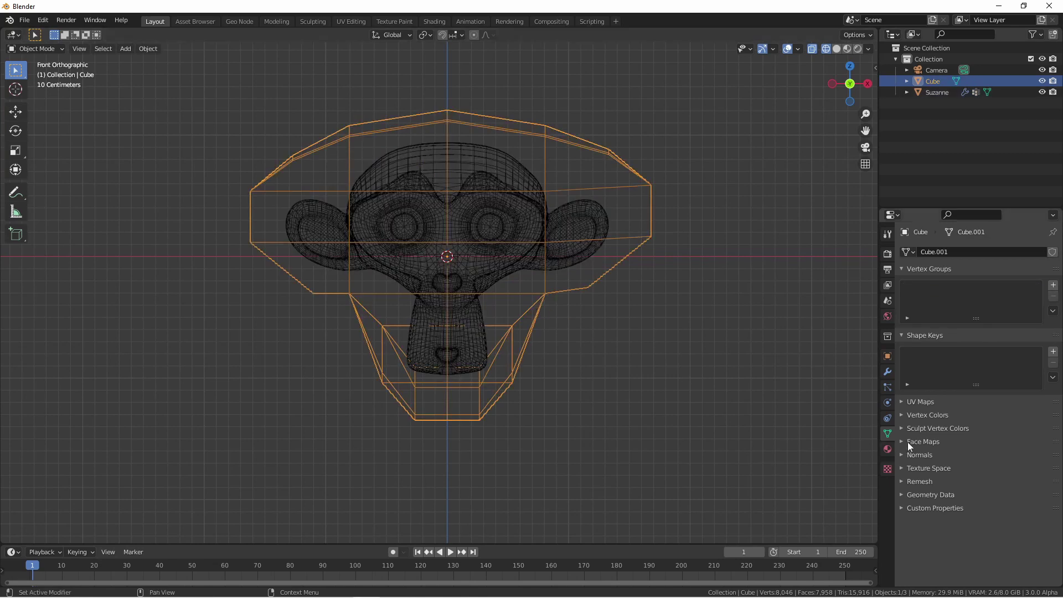
left_click(1053, 352)
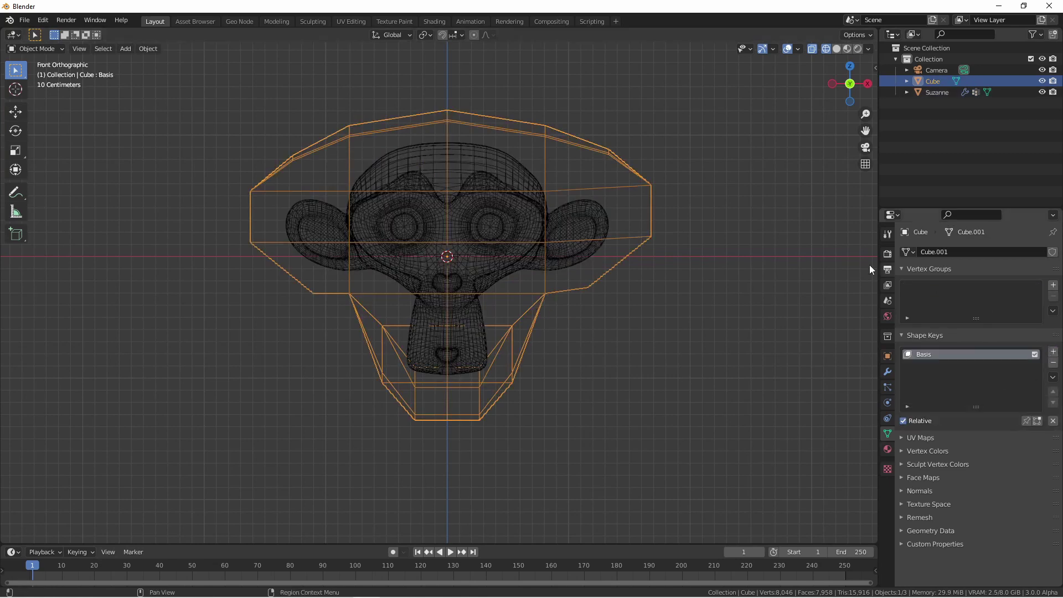
left_click(1053, 352)
In Key 1, widen the cage by moving its right and left sides outward along X.
key("Tab")
left_click_drag(550, 112, 720, 359)
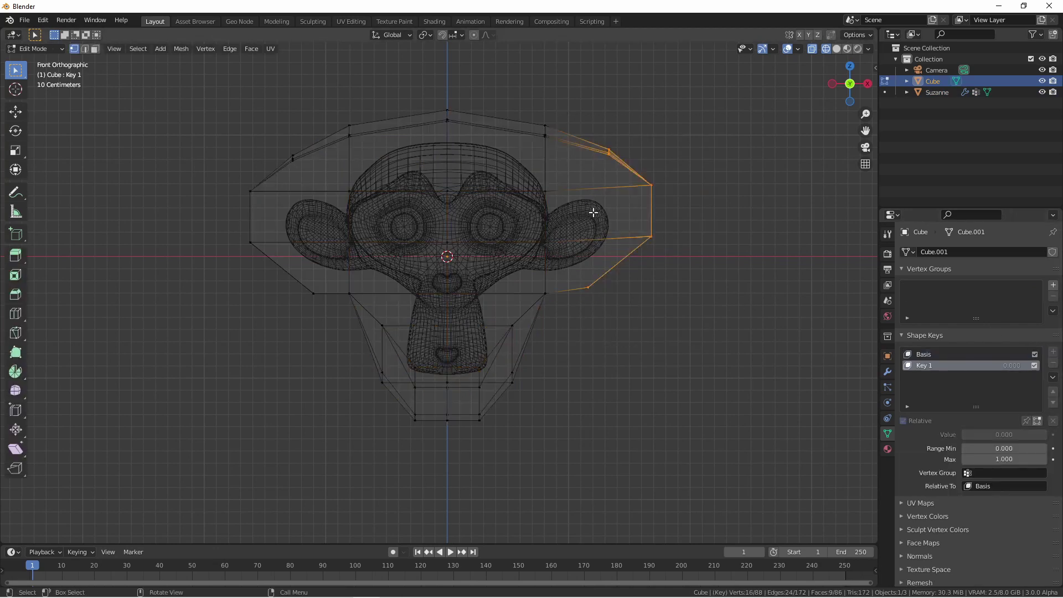
key("g")
key("x")
left_click(759, 233)
left_click_drag(333, 327, 238, 139)
key("g")
key("x")
left_click(209, 197)
Lower the cage's bottom vertices along Z, then return to Suzanne's modifier settings.
left_click_drag(411, 409, 505, 463)
key("g")
key("z")
left_click(475, 466)
key("Tab")
left_click(937, 92)
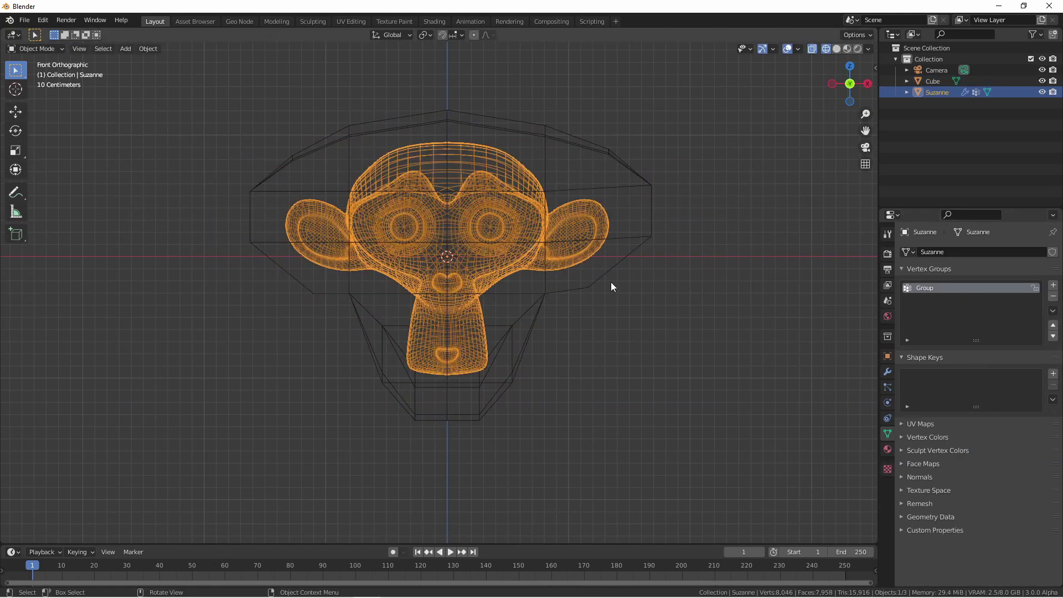
left_click(888, 372)
Bind Suzanne to the Cube cage, preview Key 1 widening it, add Key 2, and make Key 1 active.
left_click(990, 366)
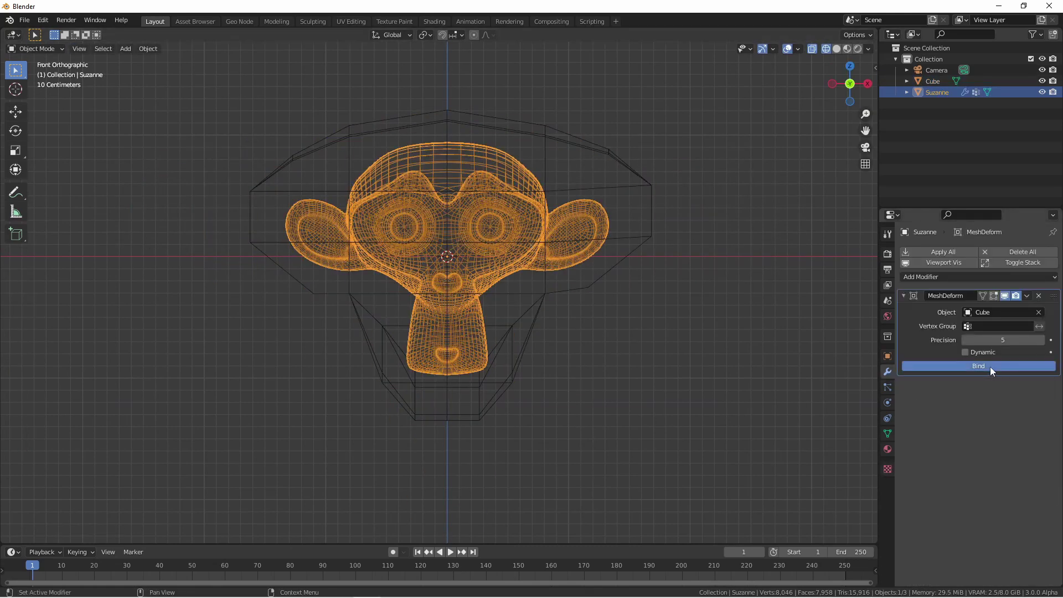
left_click(933, 81)
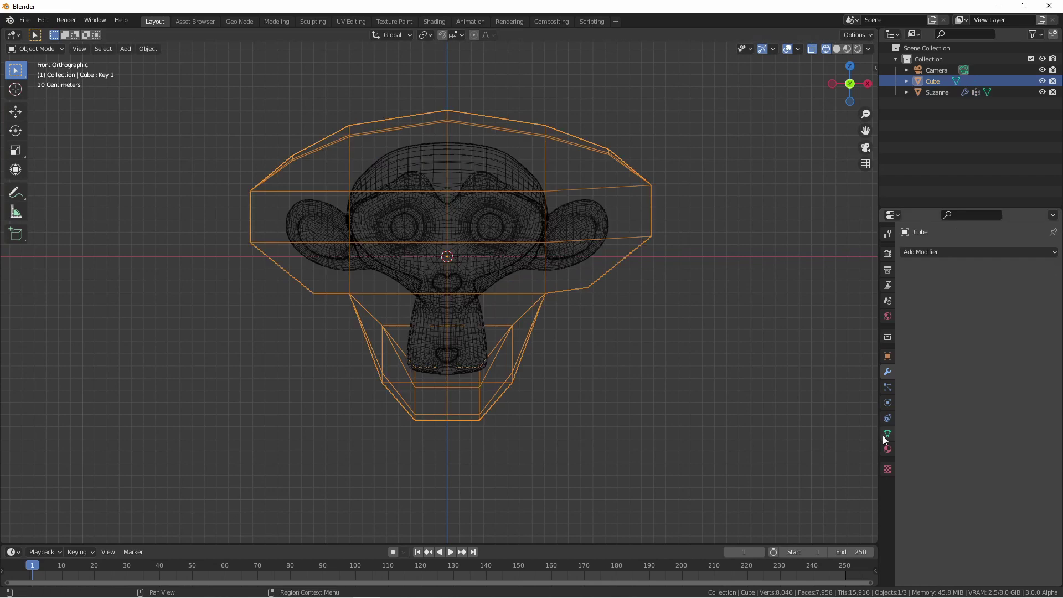
left_click(887, 434)
left_click_drag(979, 432, 1047, 435)
left_click(1053, 351)
left_click(925, 366)
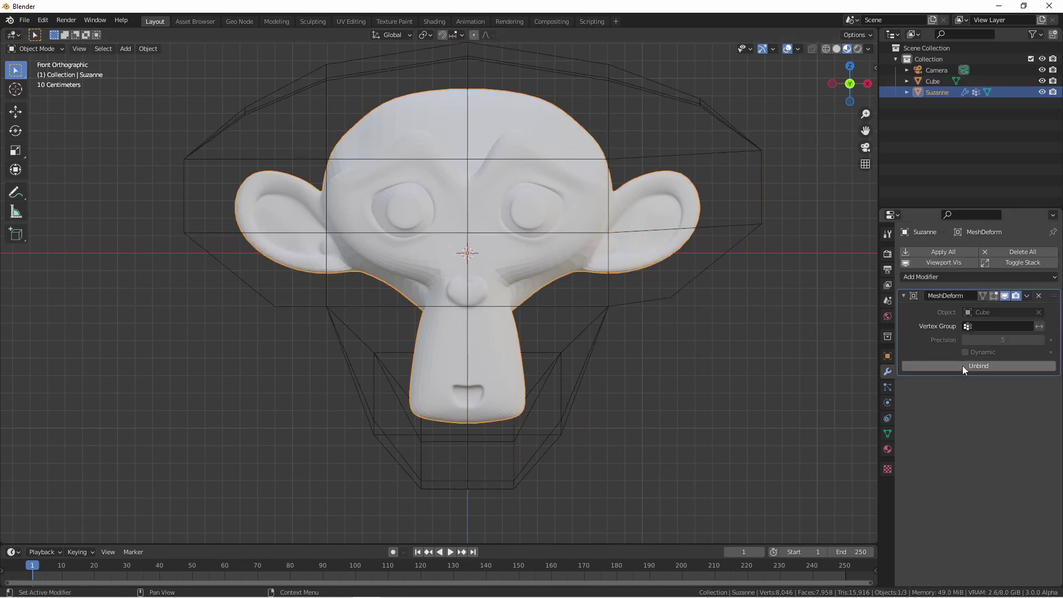
Unbind Suzanne and add a new cube inside the Cube cage mesh.
left_click(963, 365)
left_click(739, 135)
key("Tab")
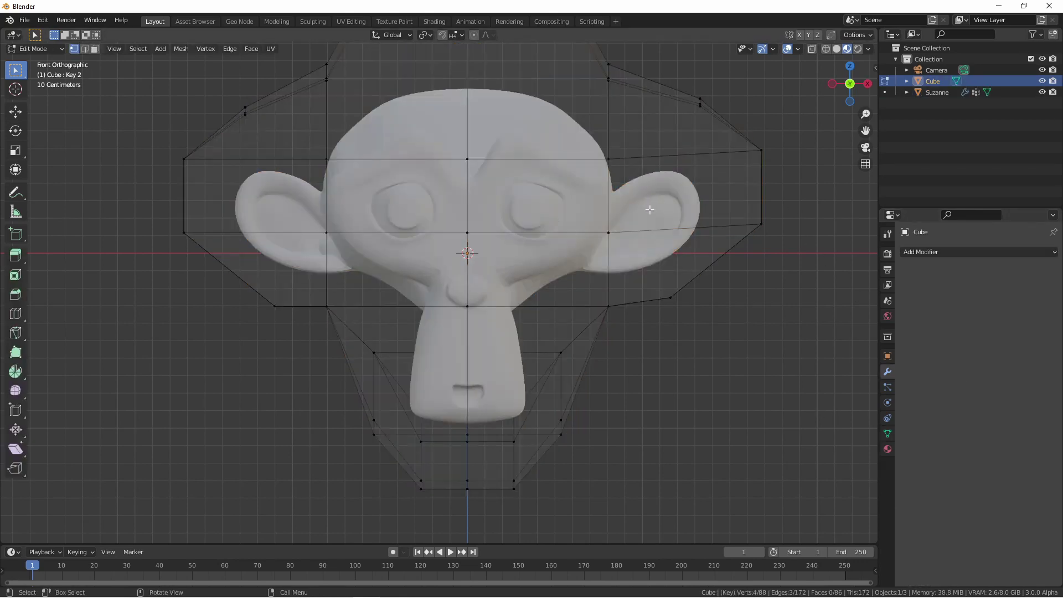
key("shift+a")
left_click(488, 220)
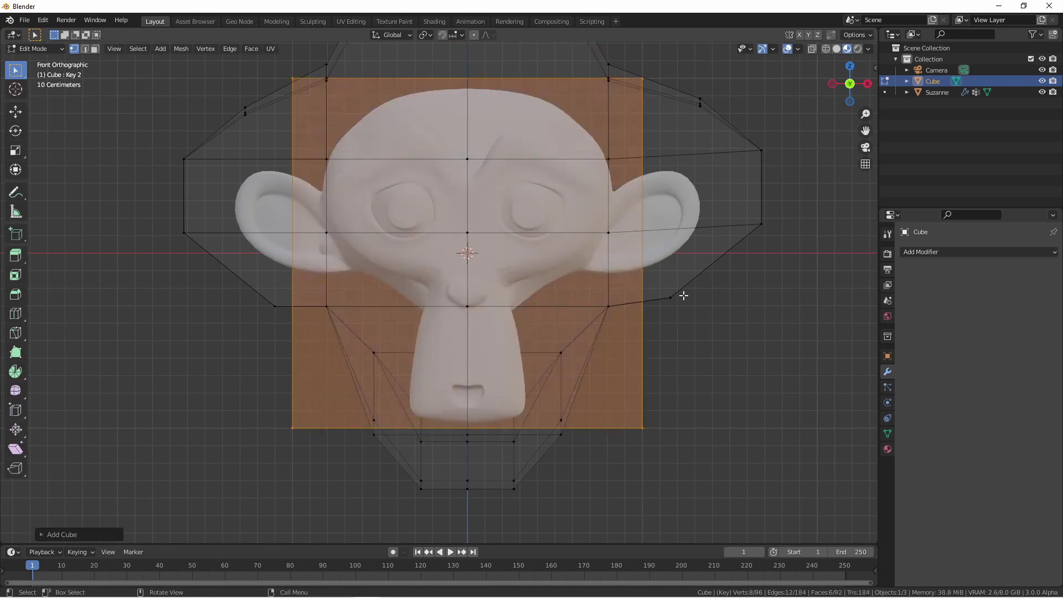
Shrink the new cube, place it over the right eye, and reshape its vertices in X-ray.
key("s")
key("Return")
key("g")
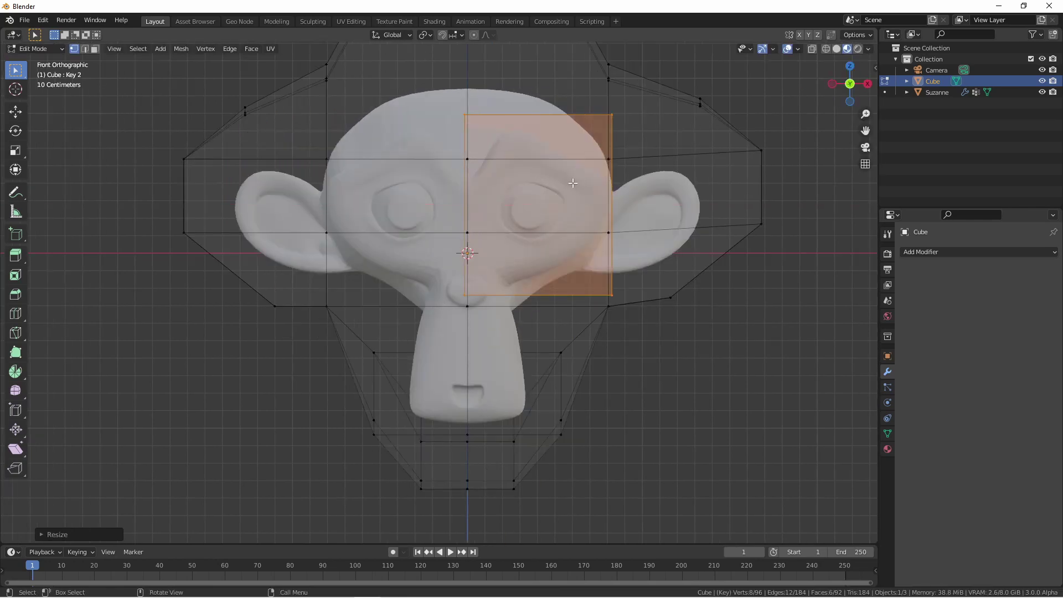
key("Return")
left_click(611, 295)
key("g")
left_click(579, 273)
key("shift+z")
left_click(626, 167)
key("g")
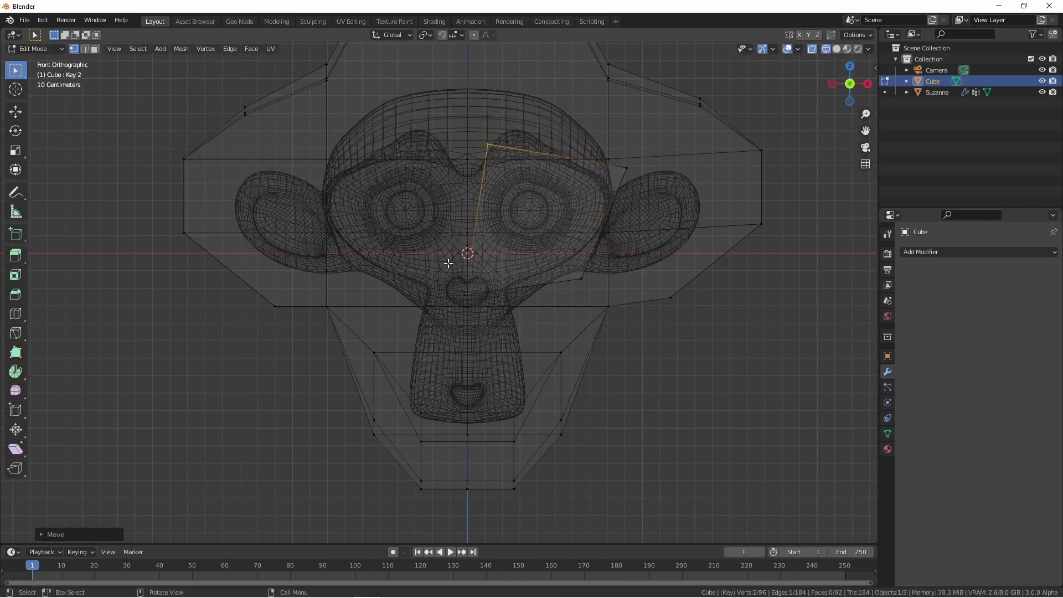
left_click(515, 274)
Duplicate the eye cube, mirror it along X, and position it over the left eye.
left_click(580, 275)
key("l")
key("shift+d")
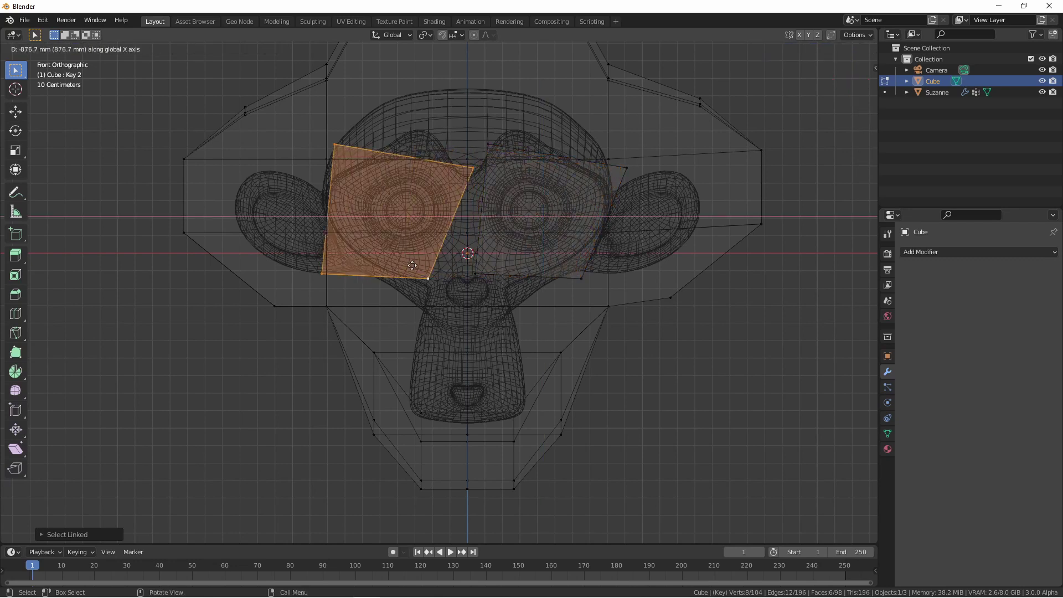
left_click(418, 275)
key("ctrl+m")
key("x")
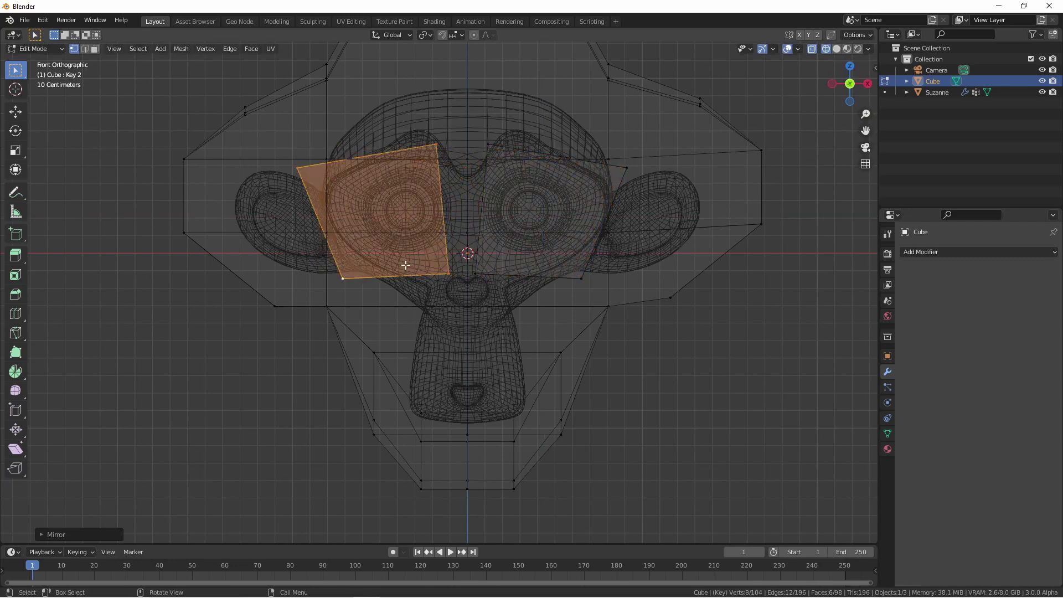
key("g")
key("x")
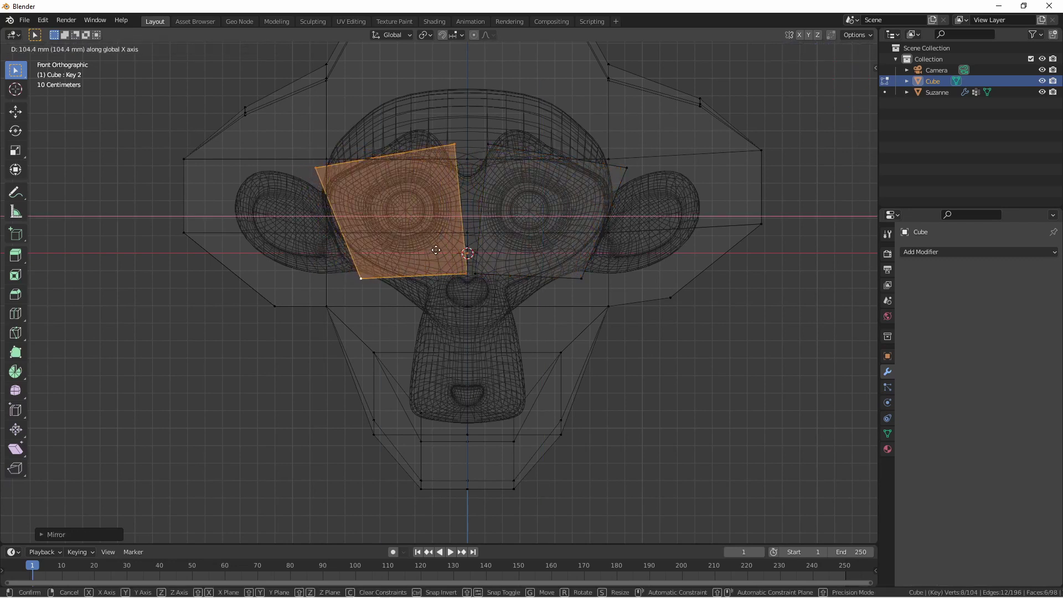
left_click(418, 252)
Select the whole cage and inspect the eye cages in solid shading.
middle_click_drag(418, 252, 490, 199)
key("a")
key("shift+z")
middle_click_drag(472, 235, 525, 240)
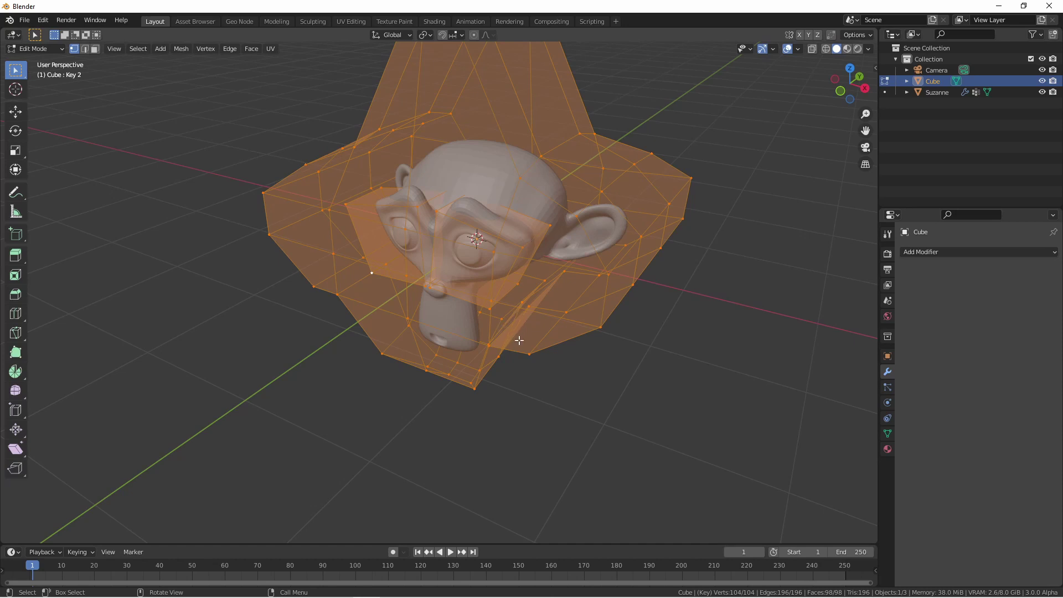
From front view, add a centred edge loop through each eye cage.
key("KP_1")
key("ctrl+r")
left_click(548, 215)
right_click(572, 212)
key("ctrl+r")
left_click(365, 216)
right_click(366, 216)
Select the eye cages' brow vertices in X-ray, then rebind Suzanne to the updated cage.
key("shift+z")
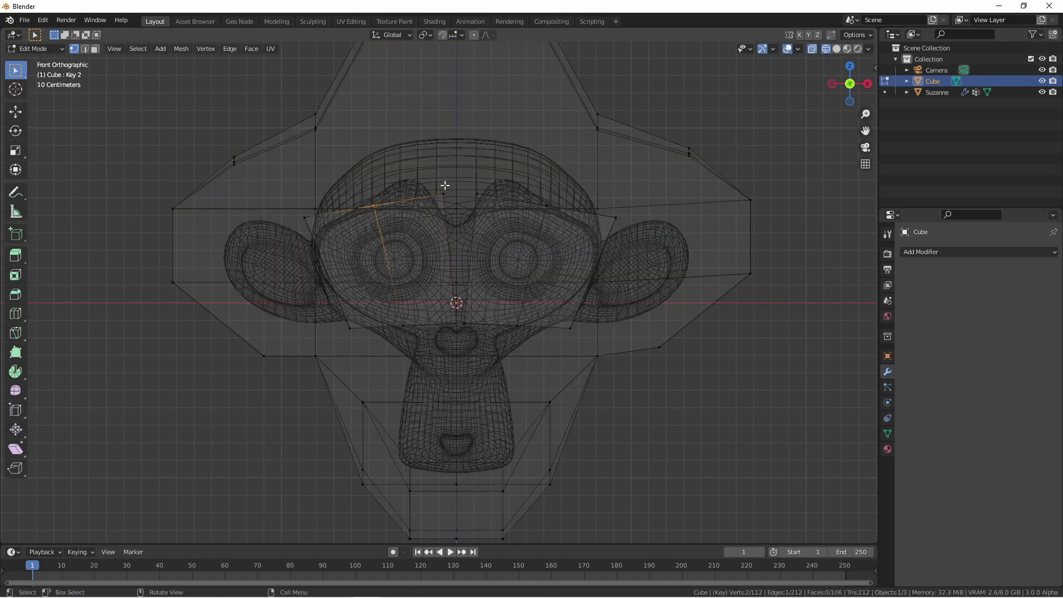
left_click_drag(349, 177, 559, 218)
middle_click_drag(559, 219, 638, 269)
key("Tab")
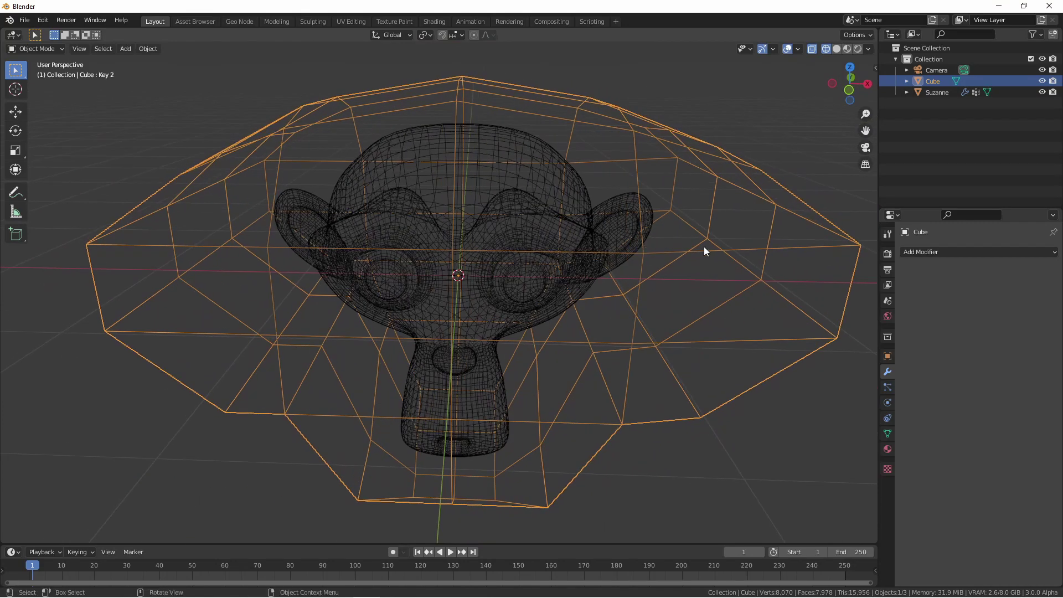
left_click(937, 92)
left_click(952, 366)
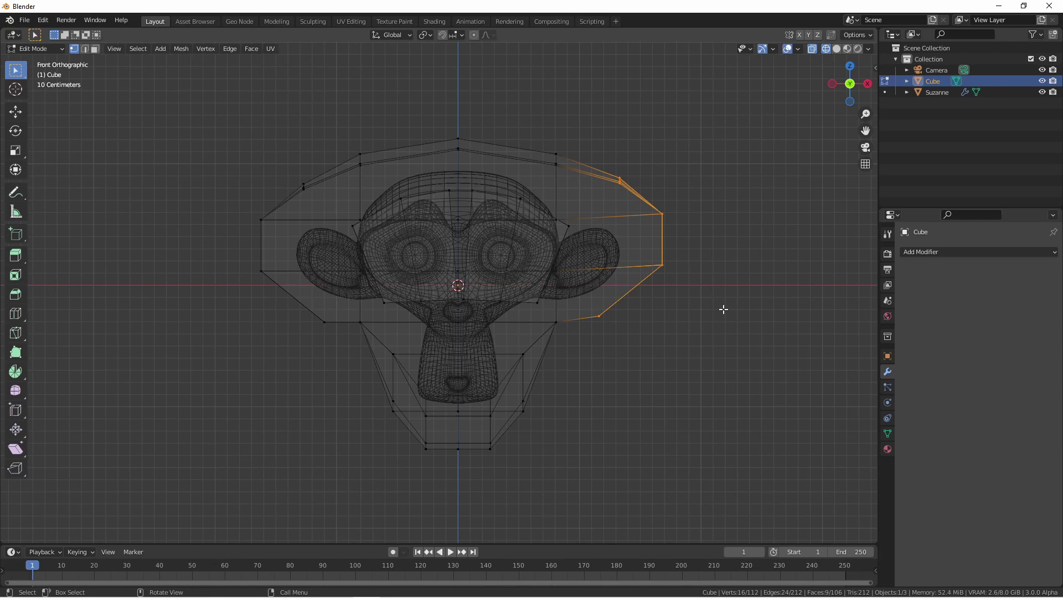
Move a lower-right cage vertex and raise the top of the inner eye cage.
left_click_drag(541, 316, 626, 377)
key("g")
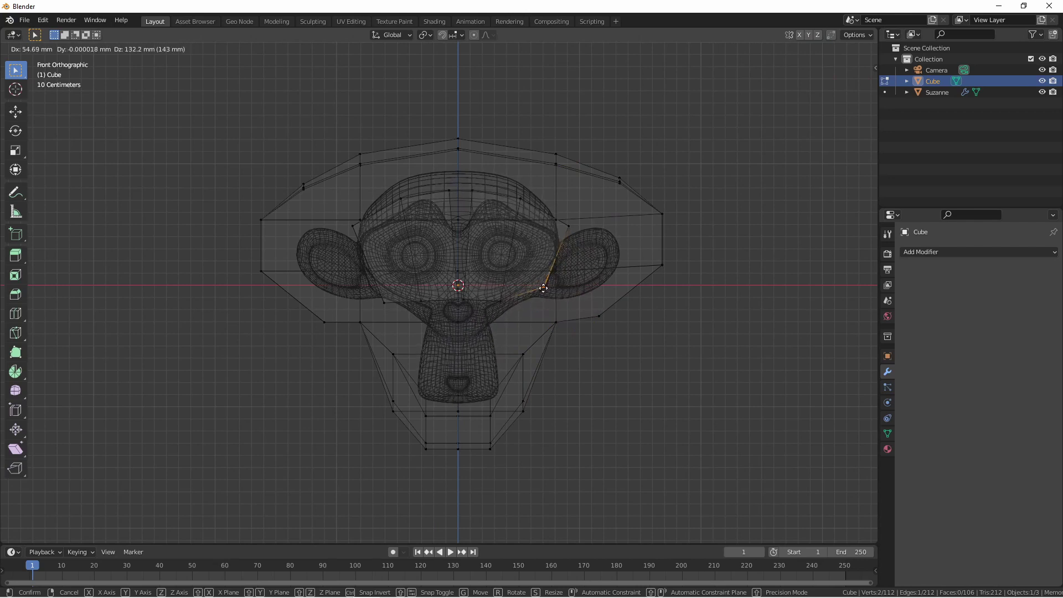
left_click(568, 245)
key("g")
key("Escape")
left_click_drag(534, 212, 461, 169)
key("g")
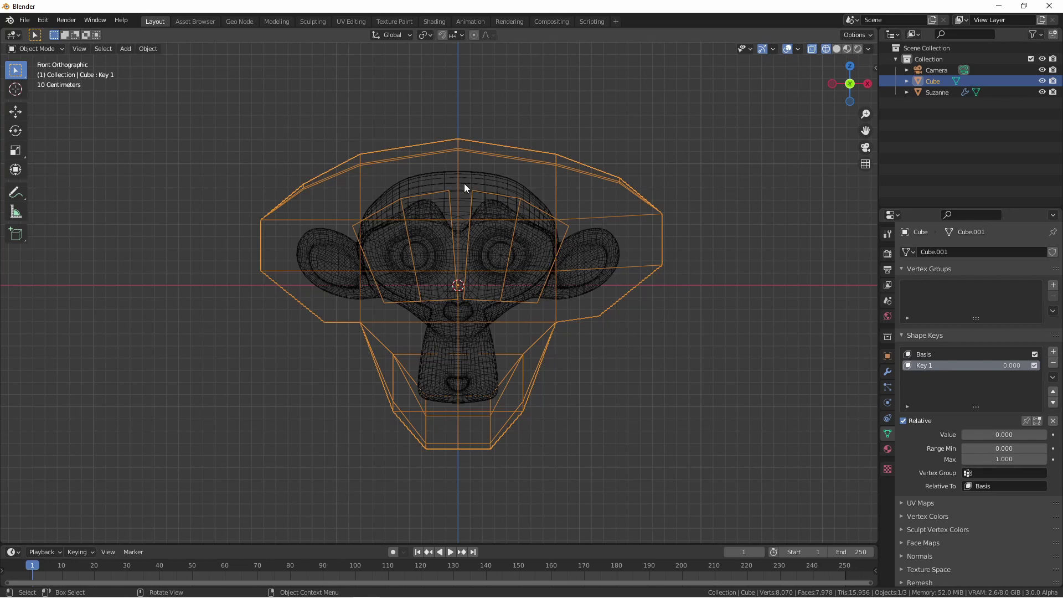
left_click(468, 184)
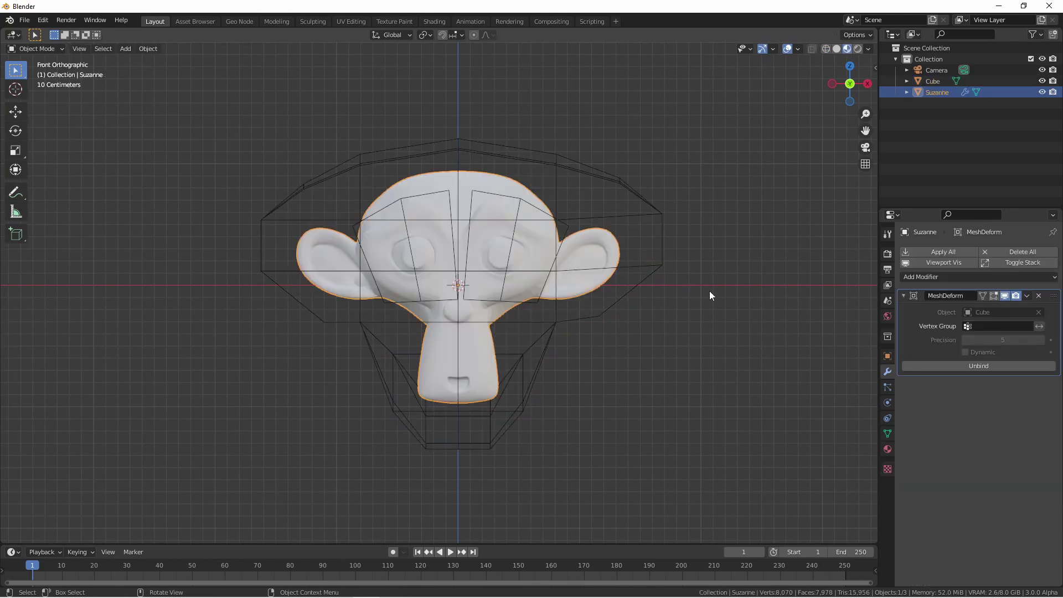